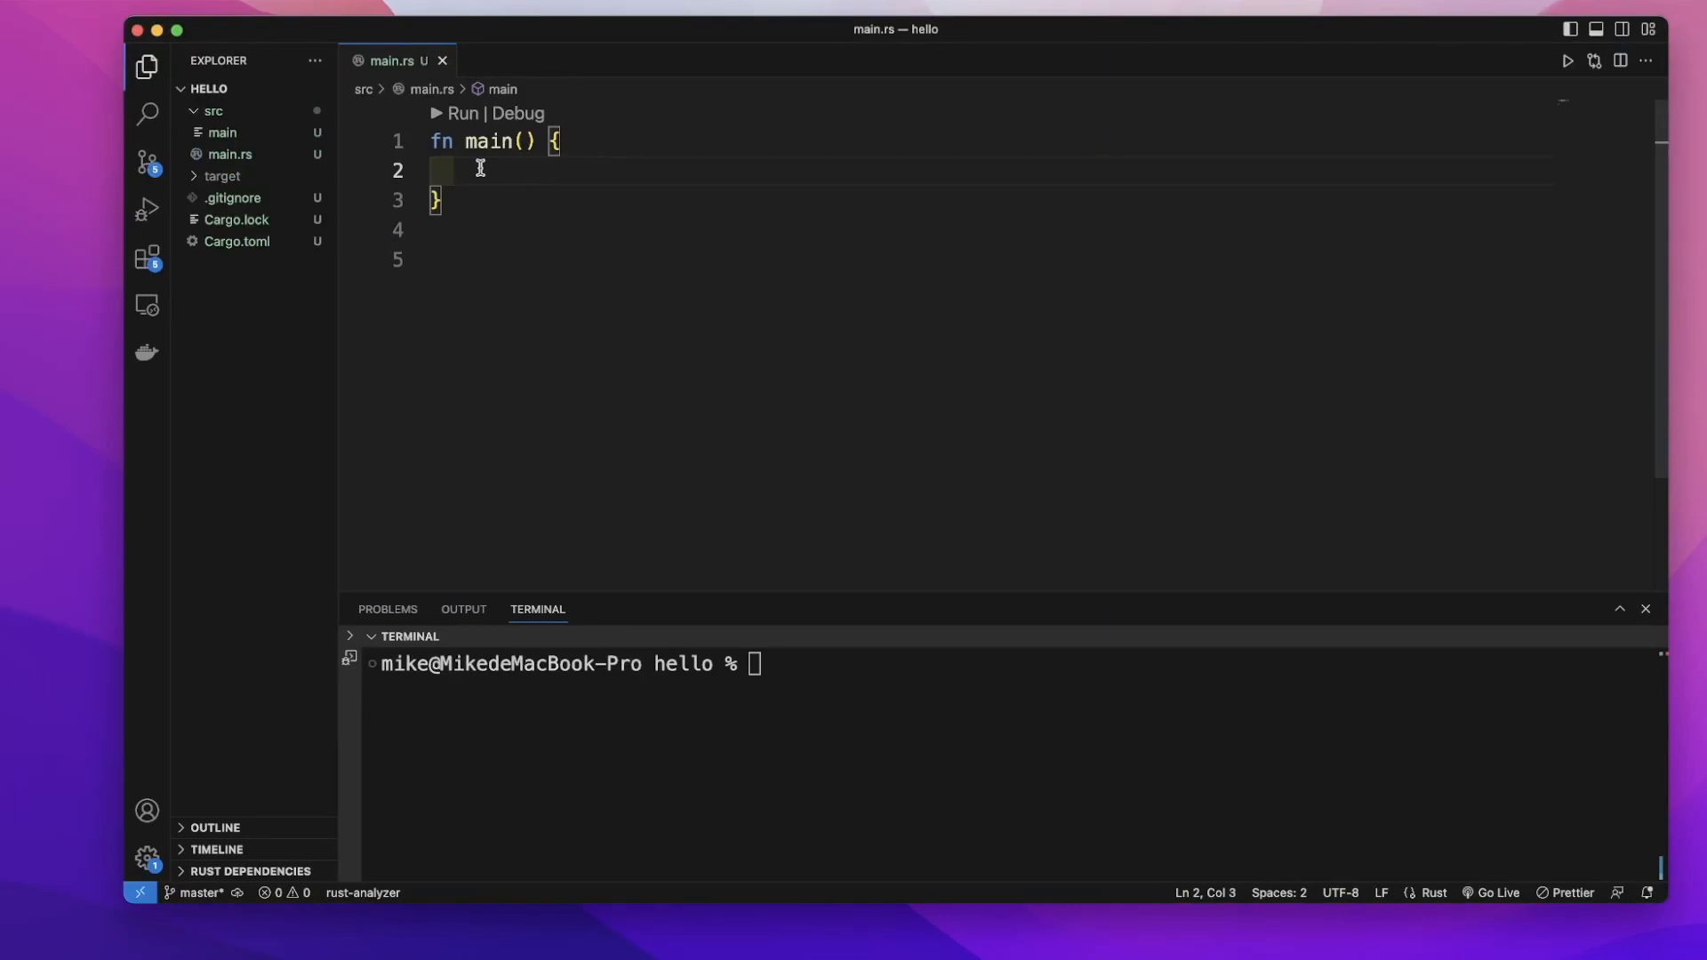
type("fo")
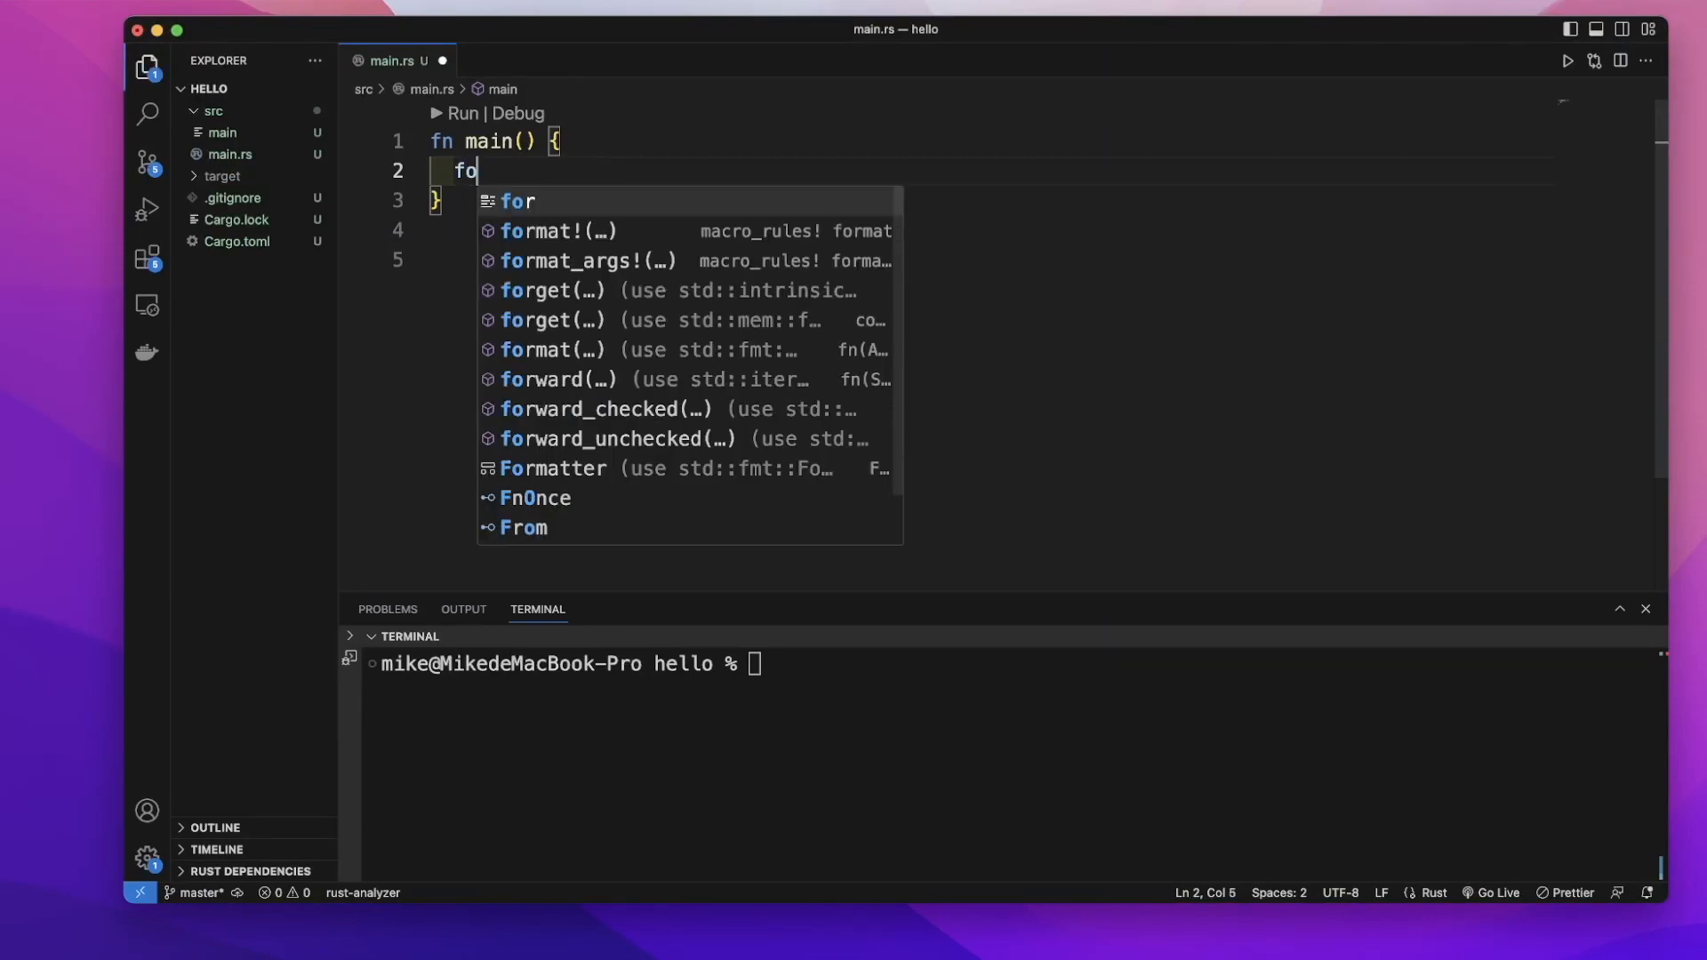
type("r")
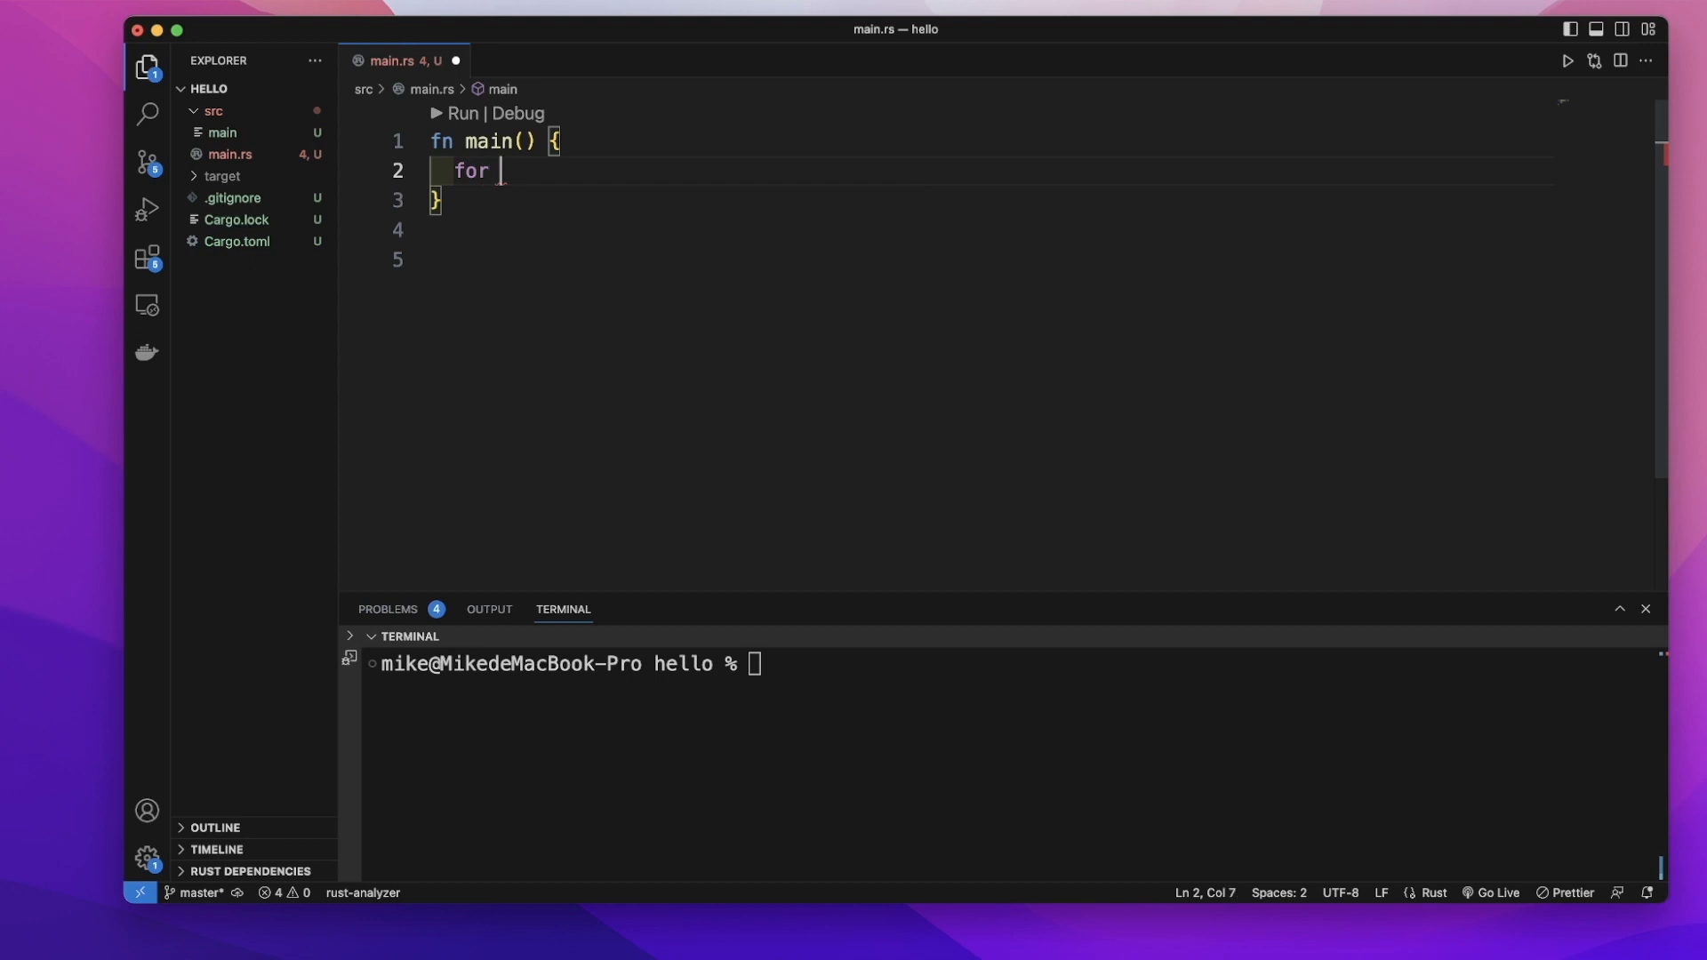
type(" i")
type(" in")
type(" 1")
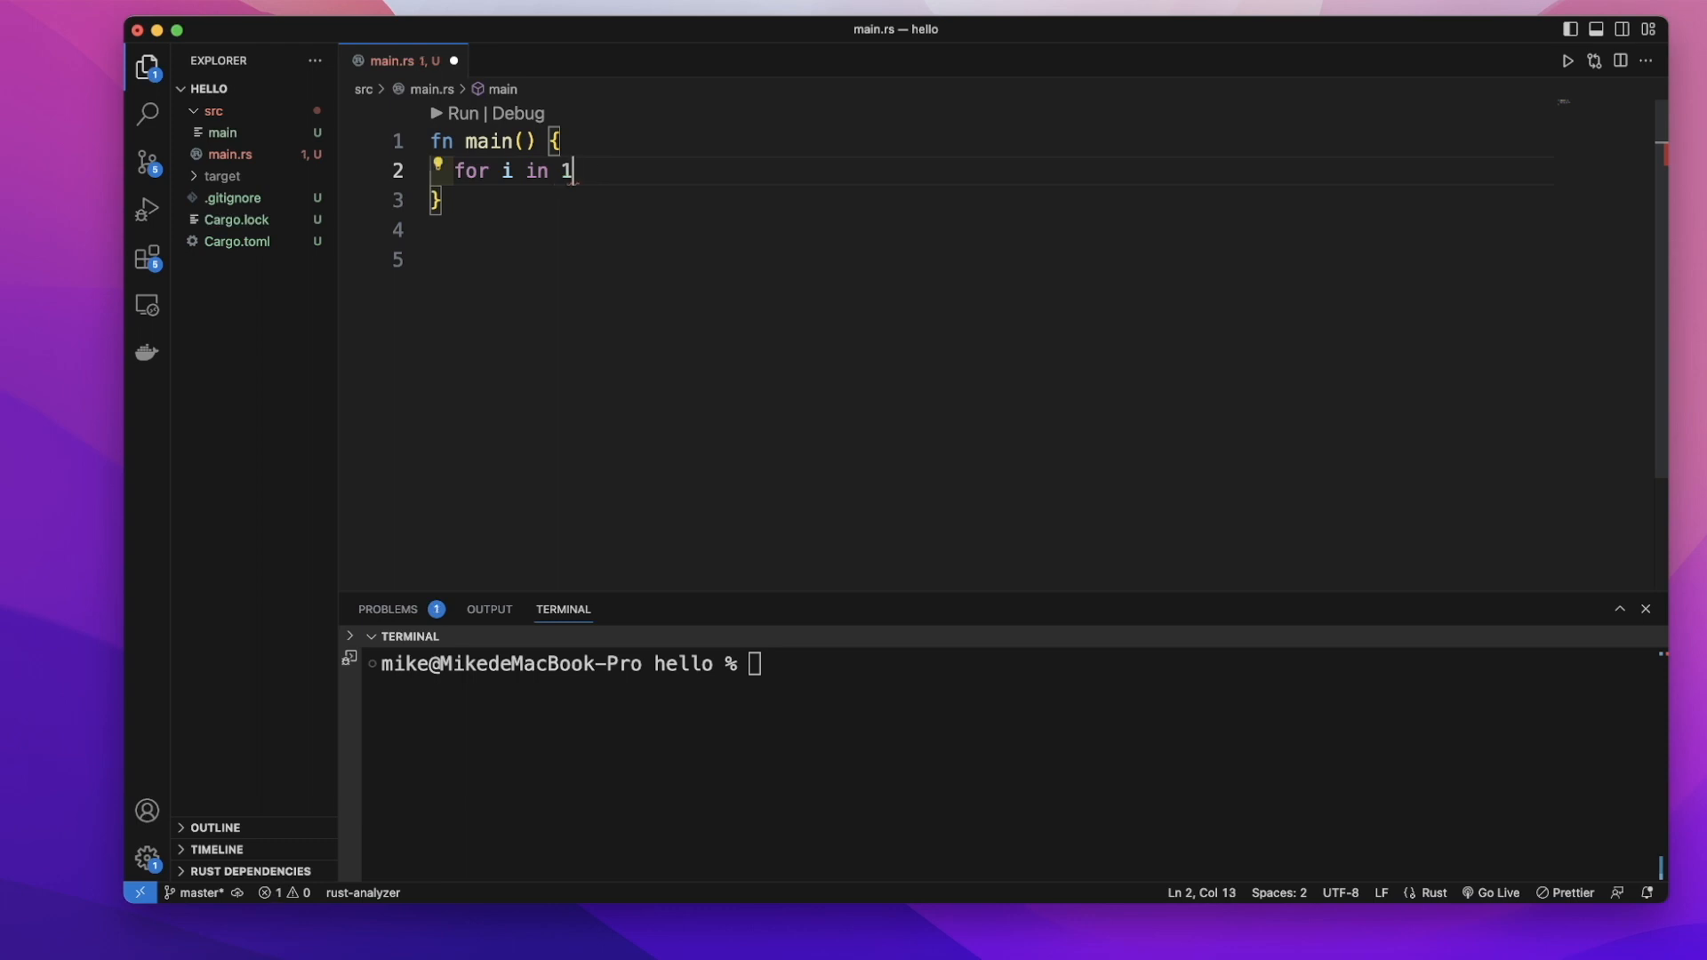
type("..")
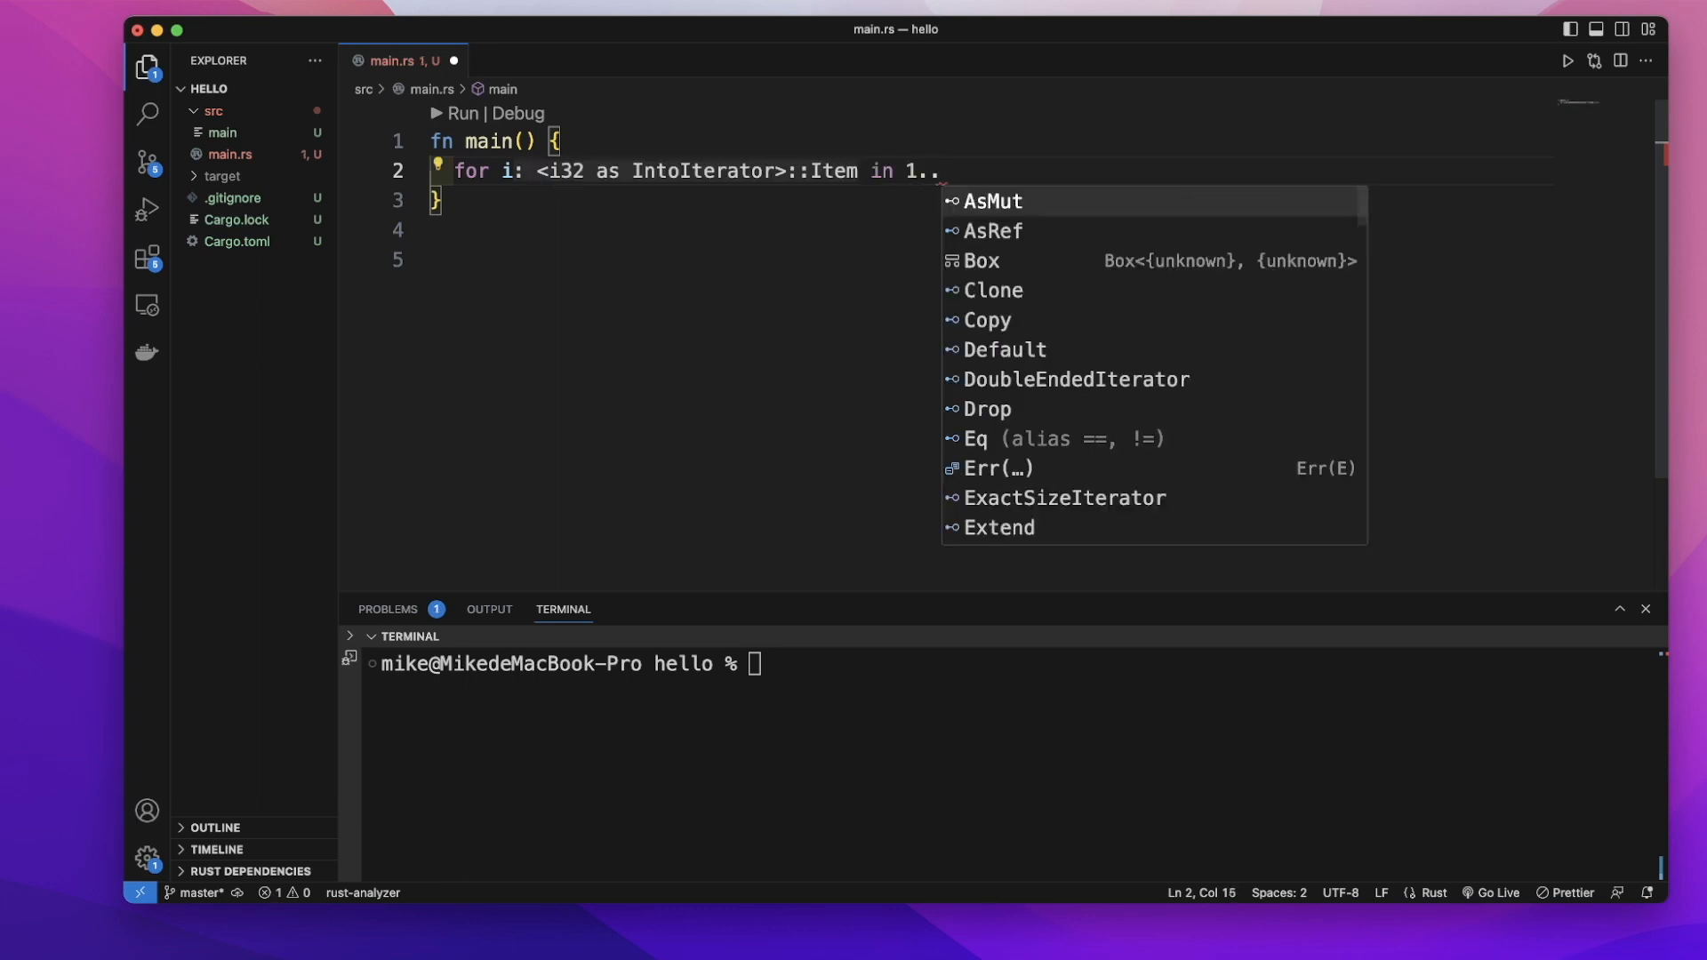
type("6 {")
Start the loop `for i in 1..6 {` and open its body on a new line.
key("Return")
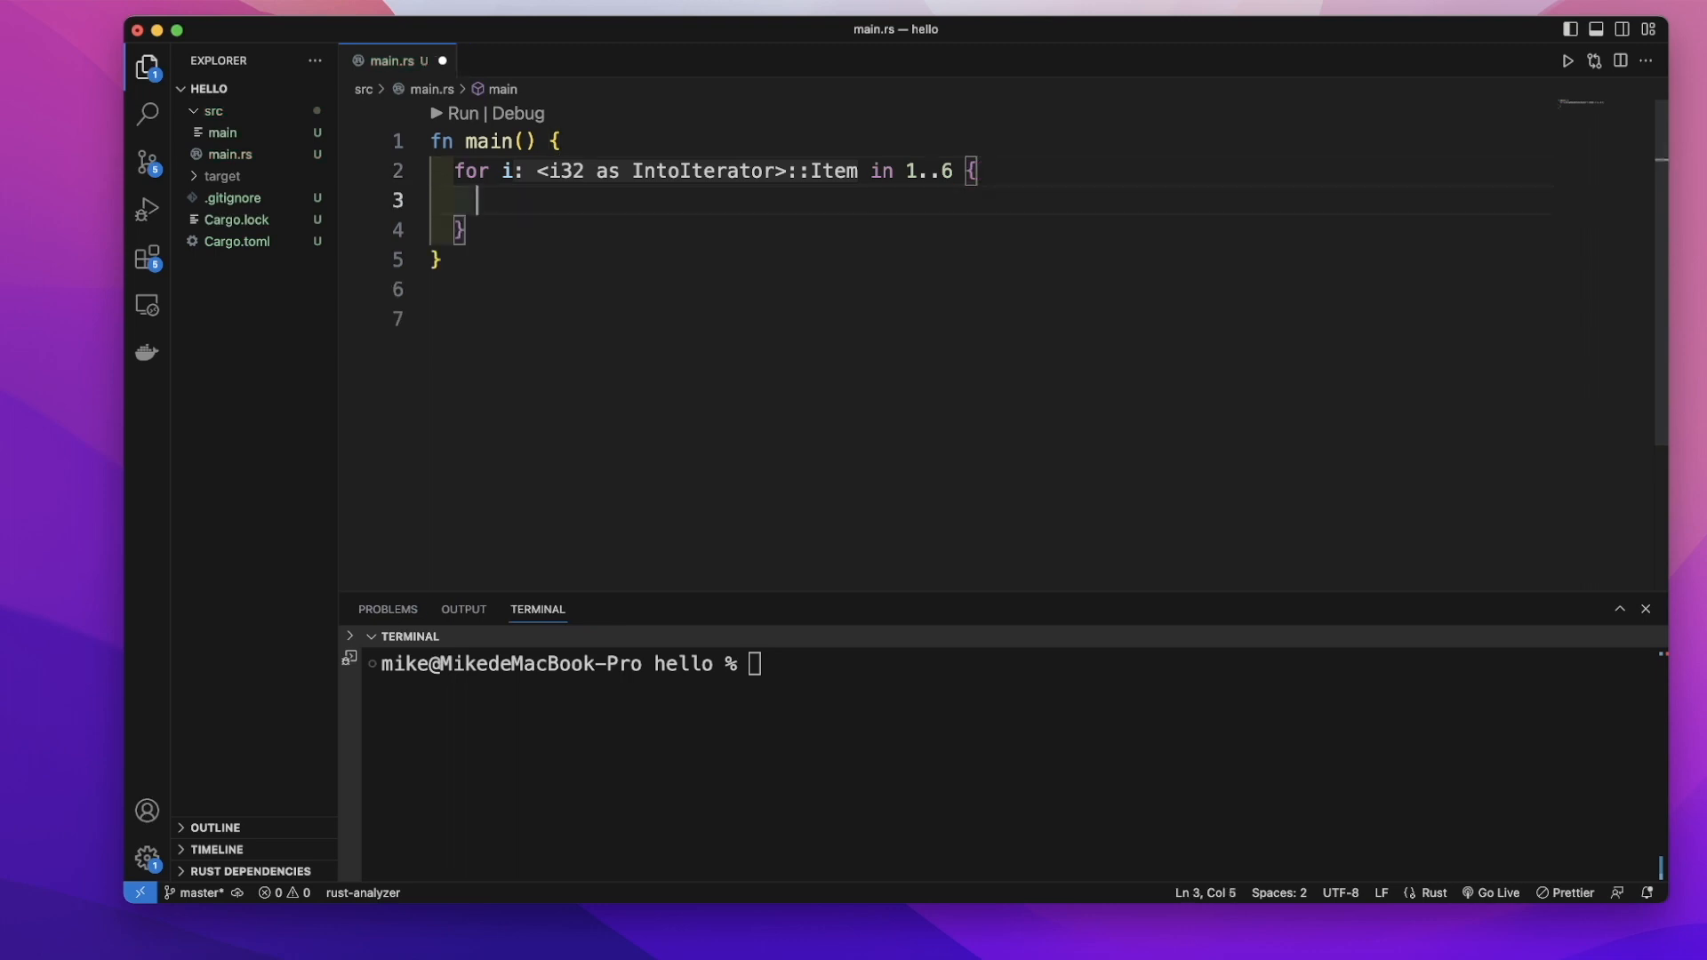
left_click_drag(622, 171, 666, 171)
left_click(480, 200)
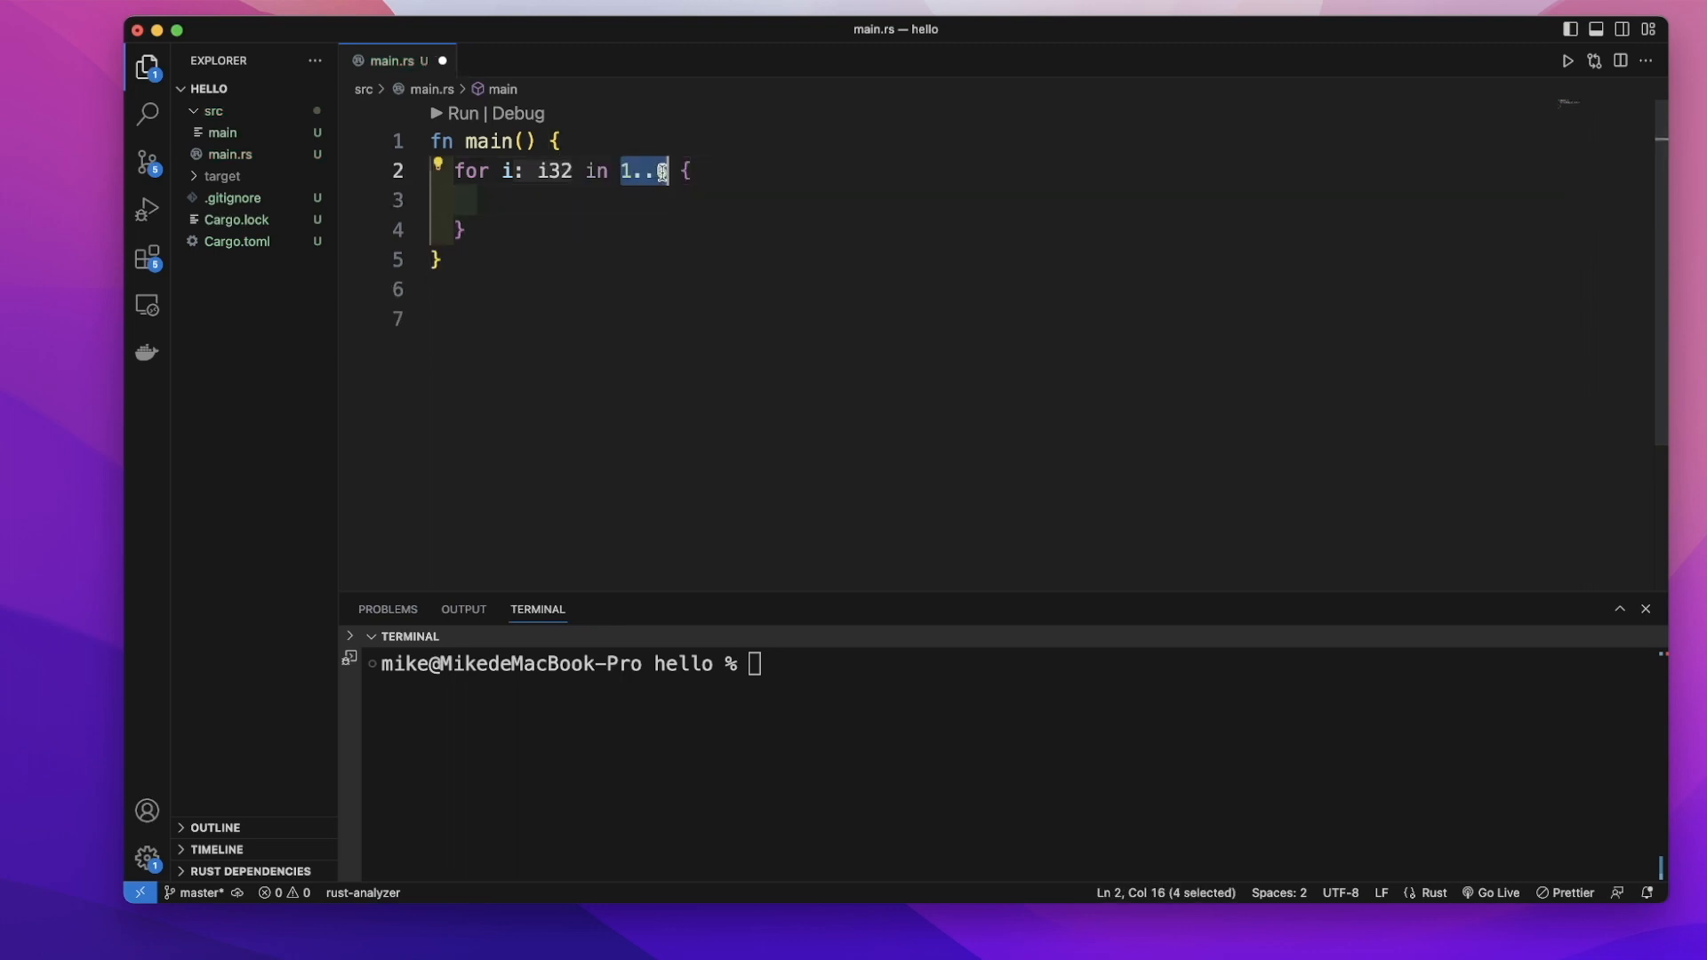
left_click(480, 200)
left_click_drag(620, 171, 667, 172)
left_click(480, 200)
left_click(625, 171)
left_click_drag(653, 171, 666, 171)
left_click(574, 203)
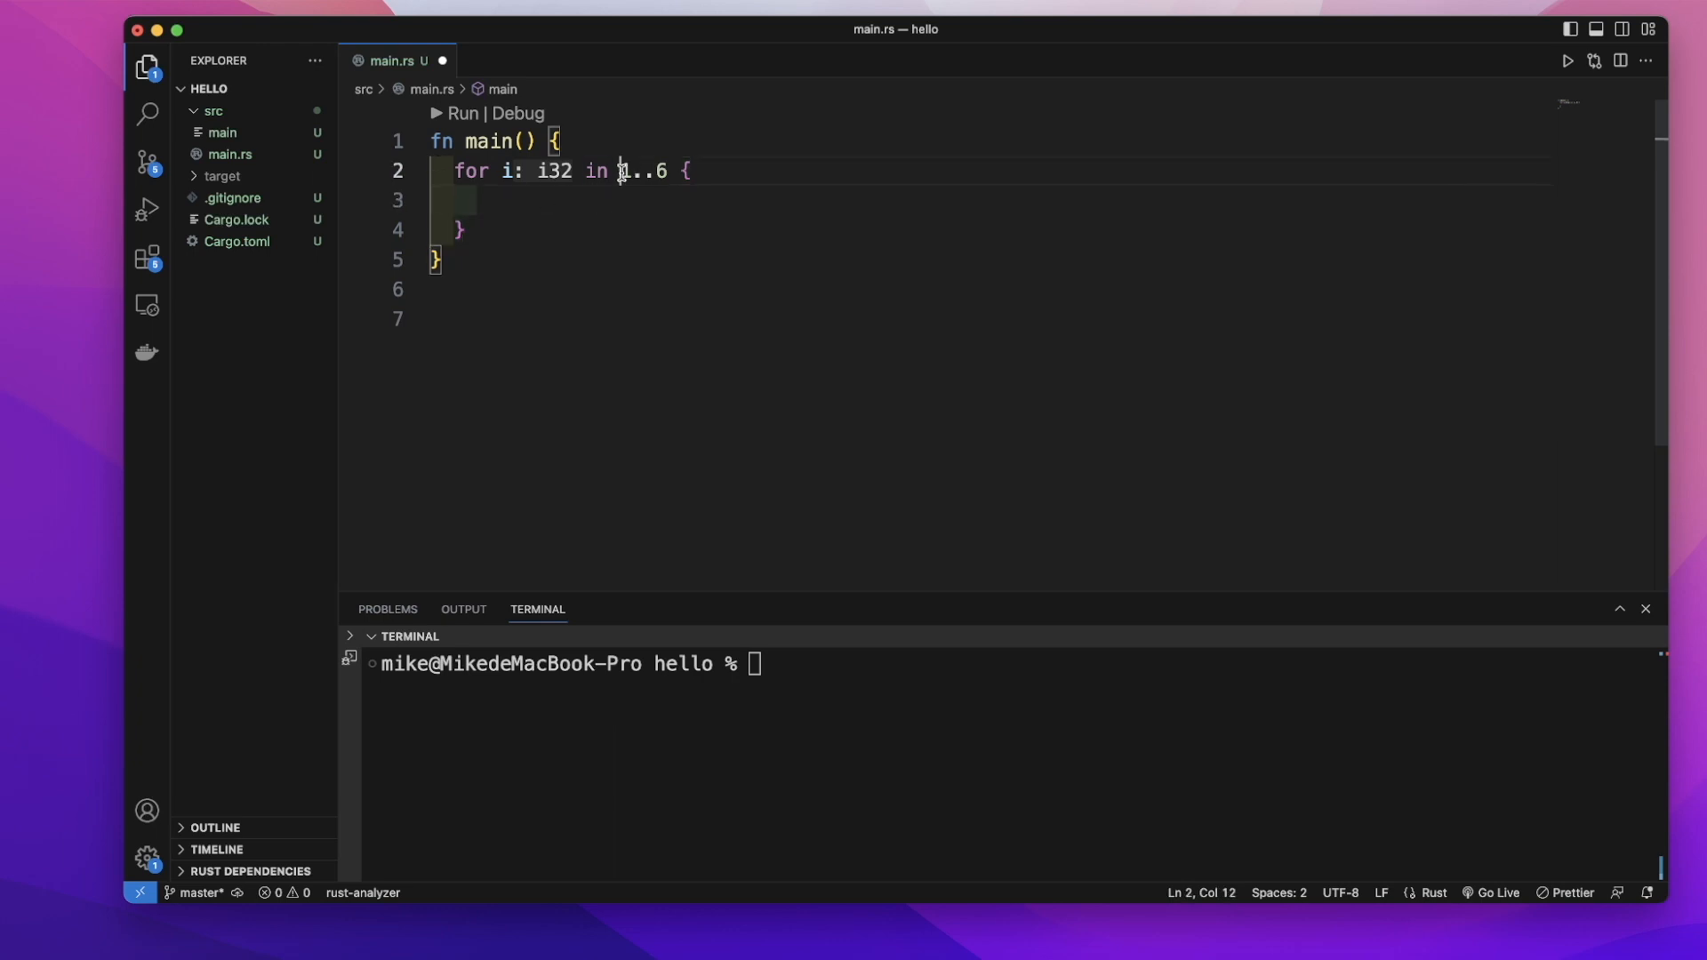
left_click_drag(620, 171, 667, 171)
left_click(511, 200)
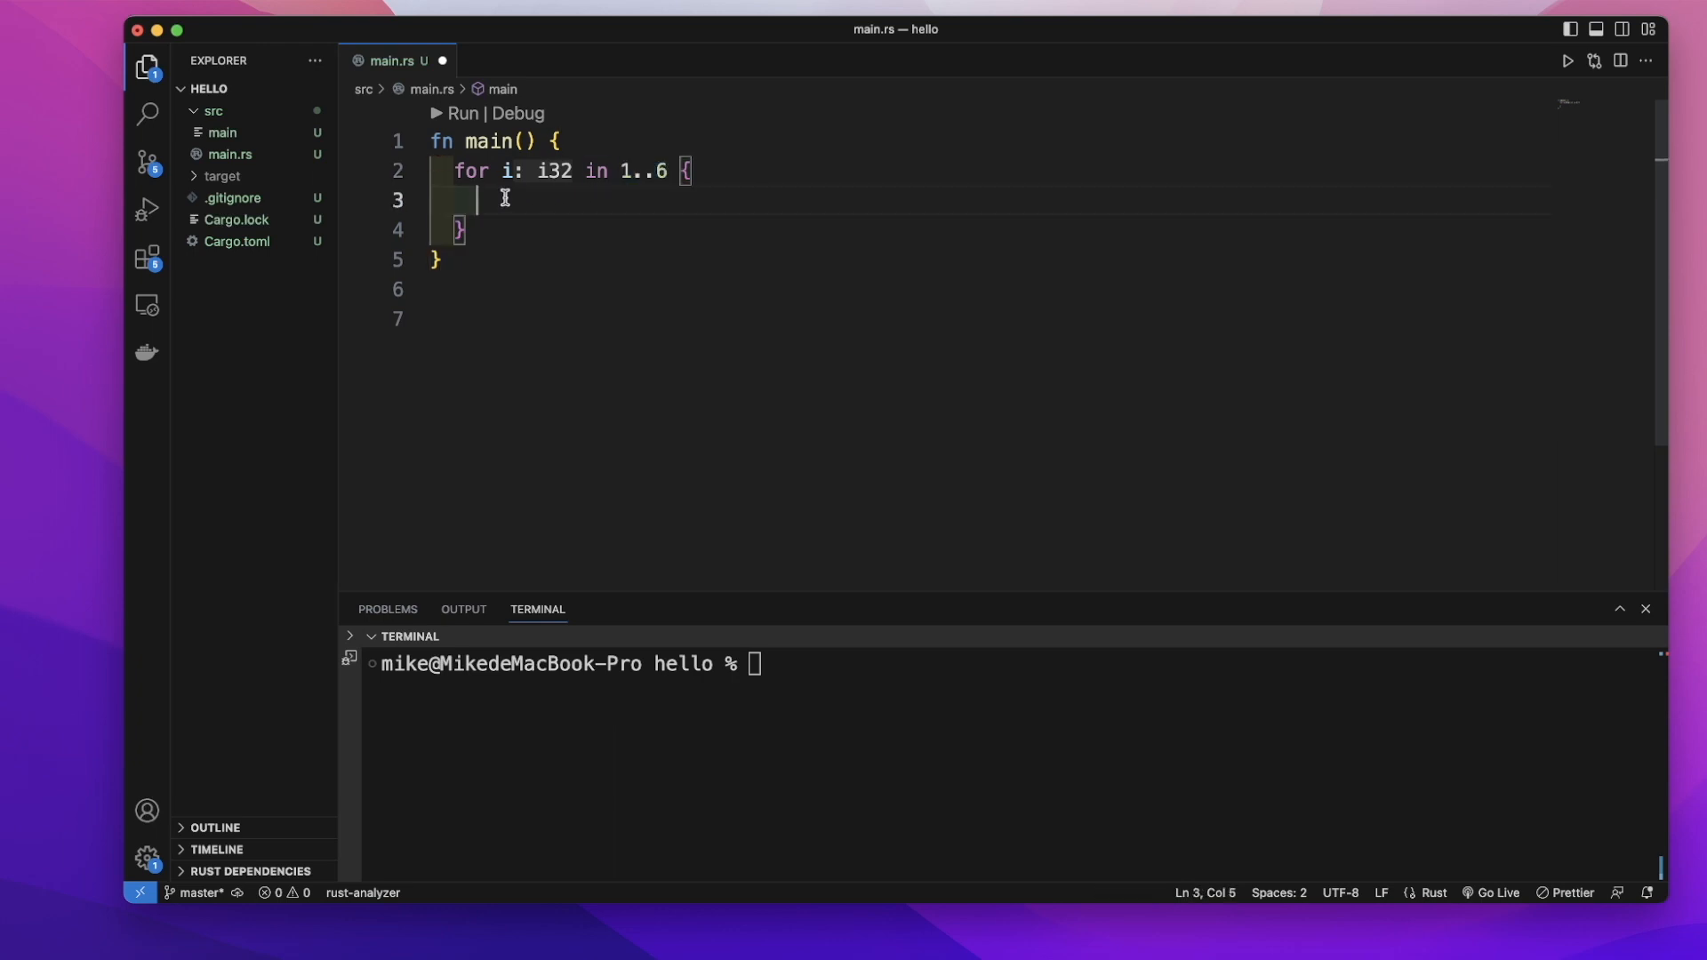
type("print")
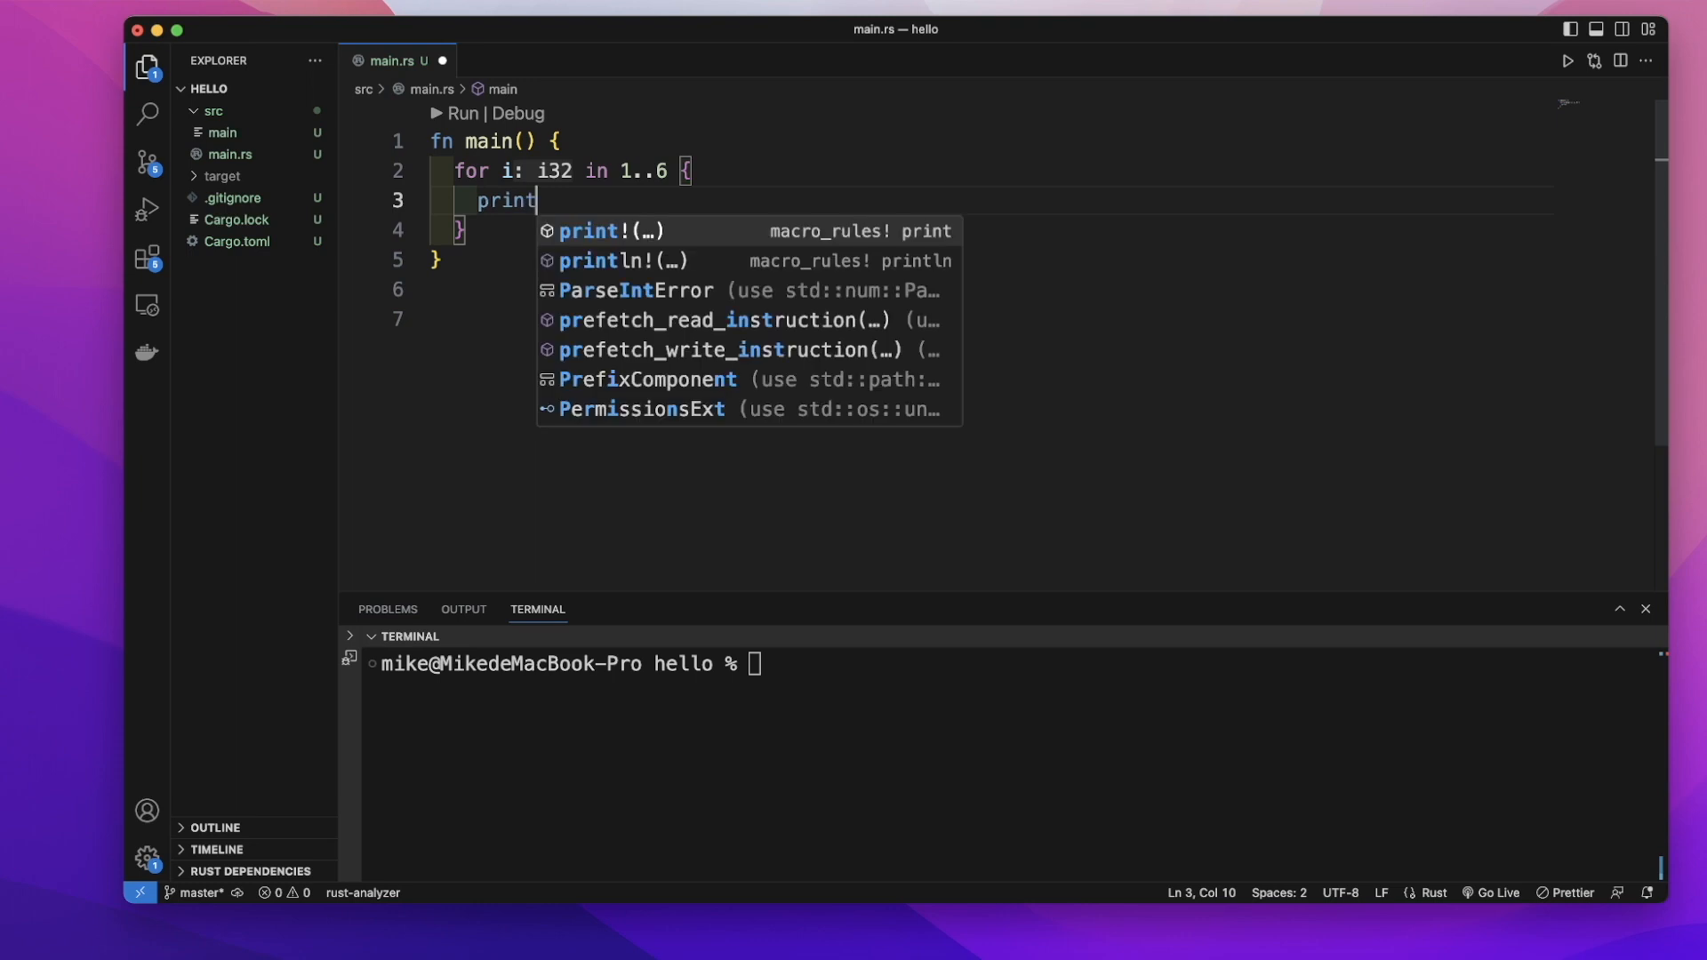
Print each i with println!("{i}") in the loop body, then move to the terminal.
key("Down")
key("Return")
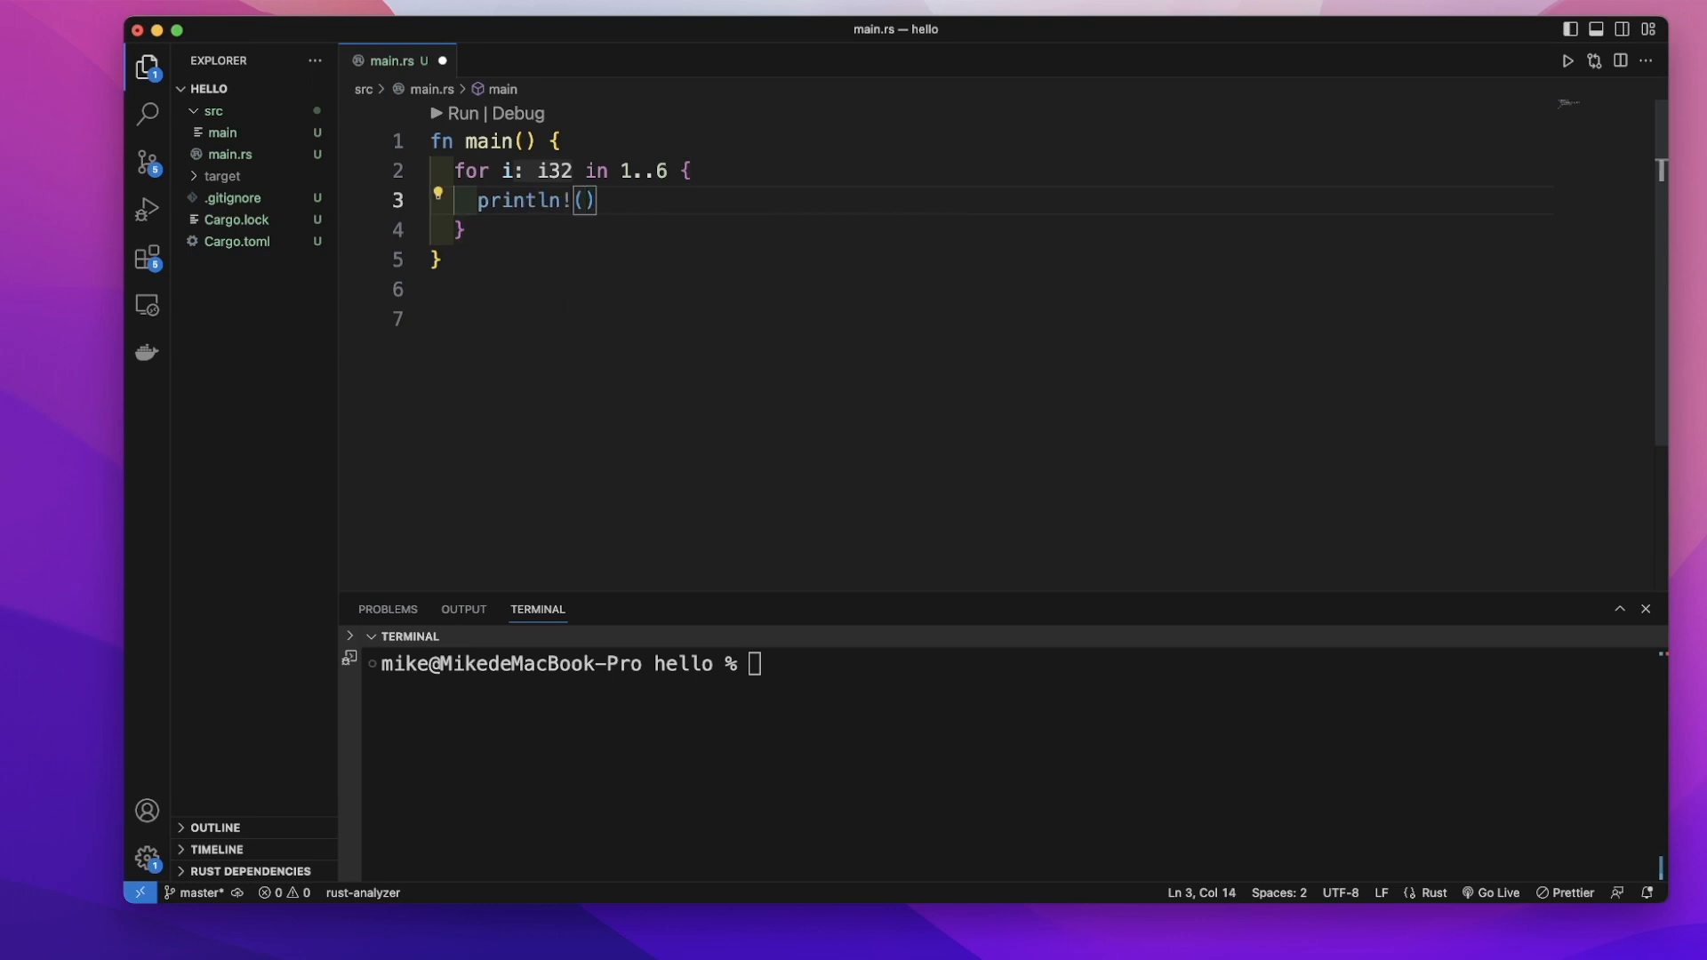
type("\"{")
type("i}")
left_click(469, 231)
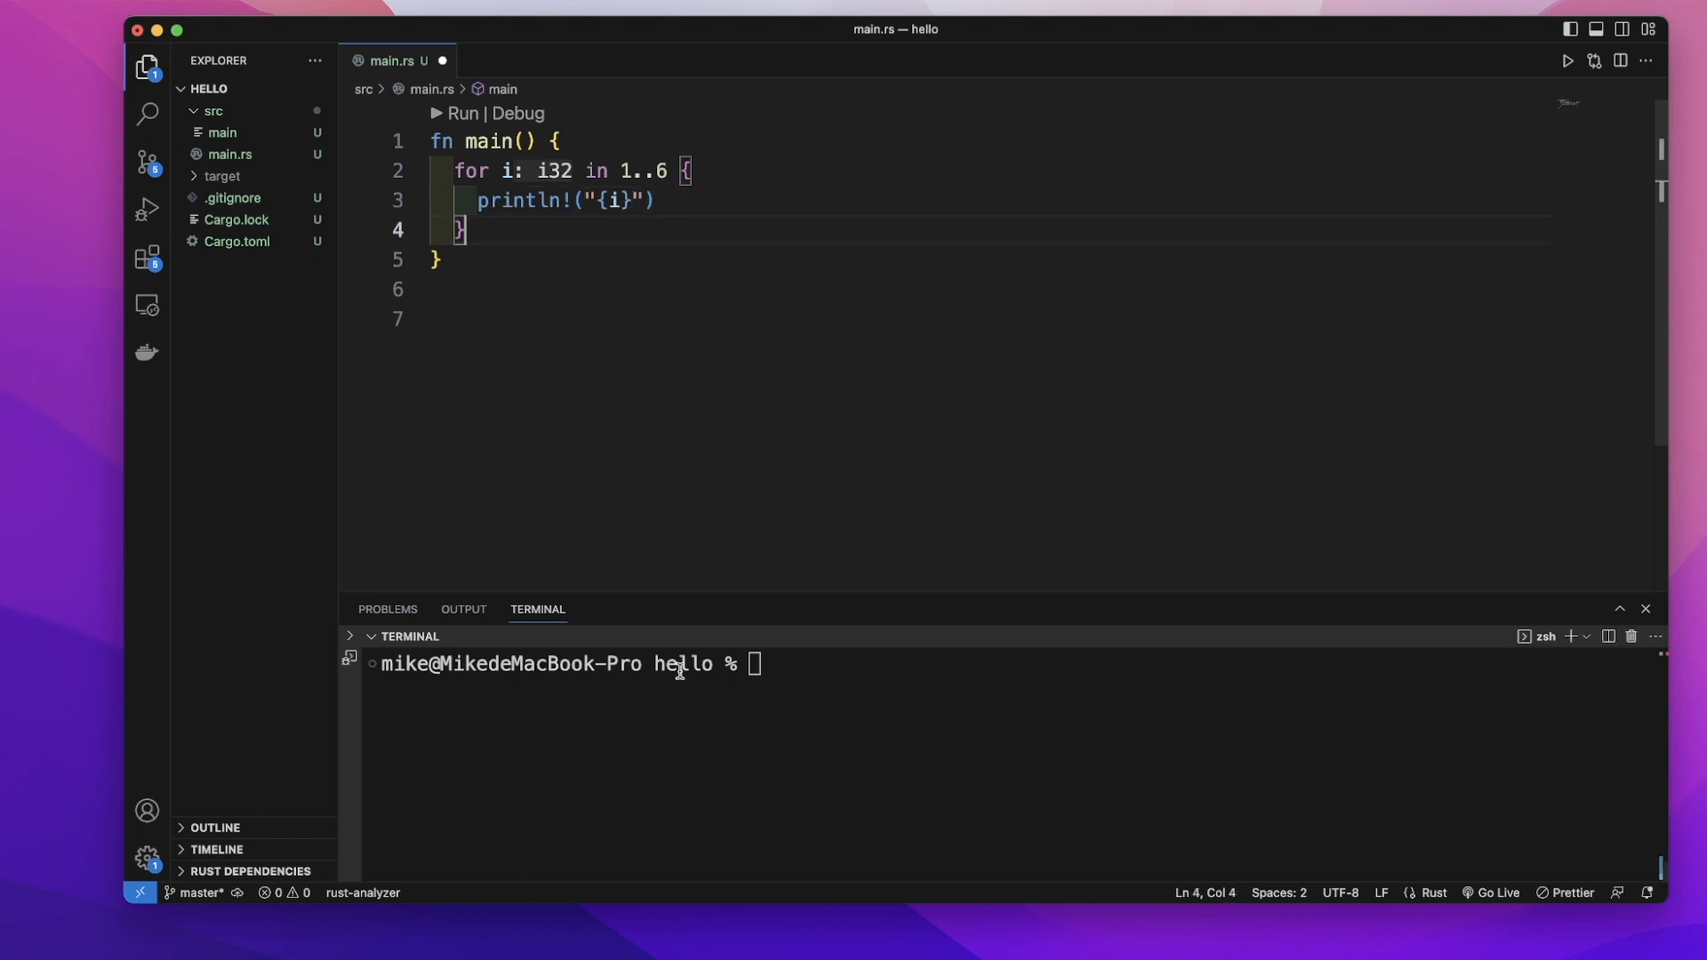
left_click(678, 671)
type("cargo r")
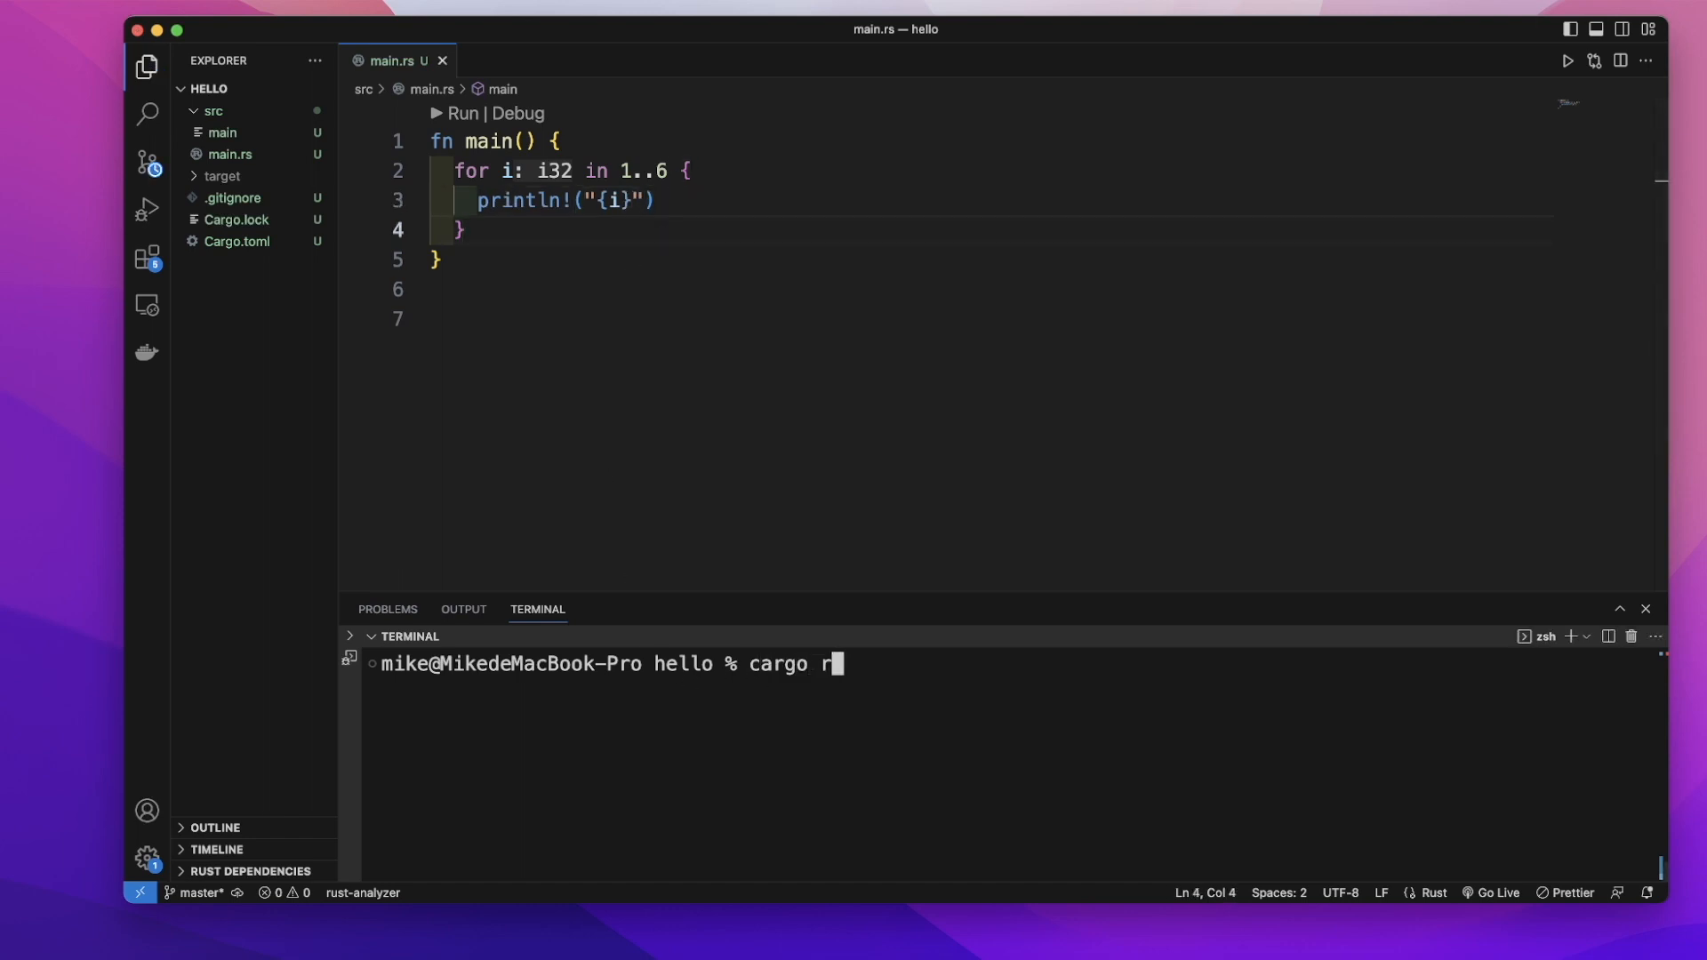
type("un")
Run cargo run and highlight the printed numbers 1 through 5 in the terminal.
key("Return")
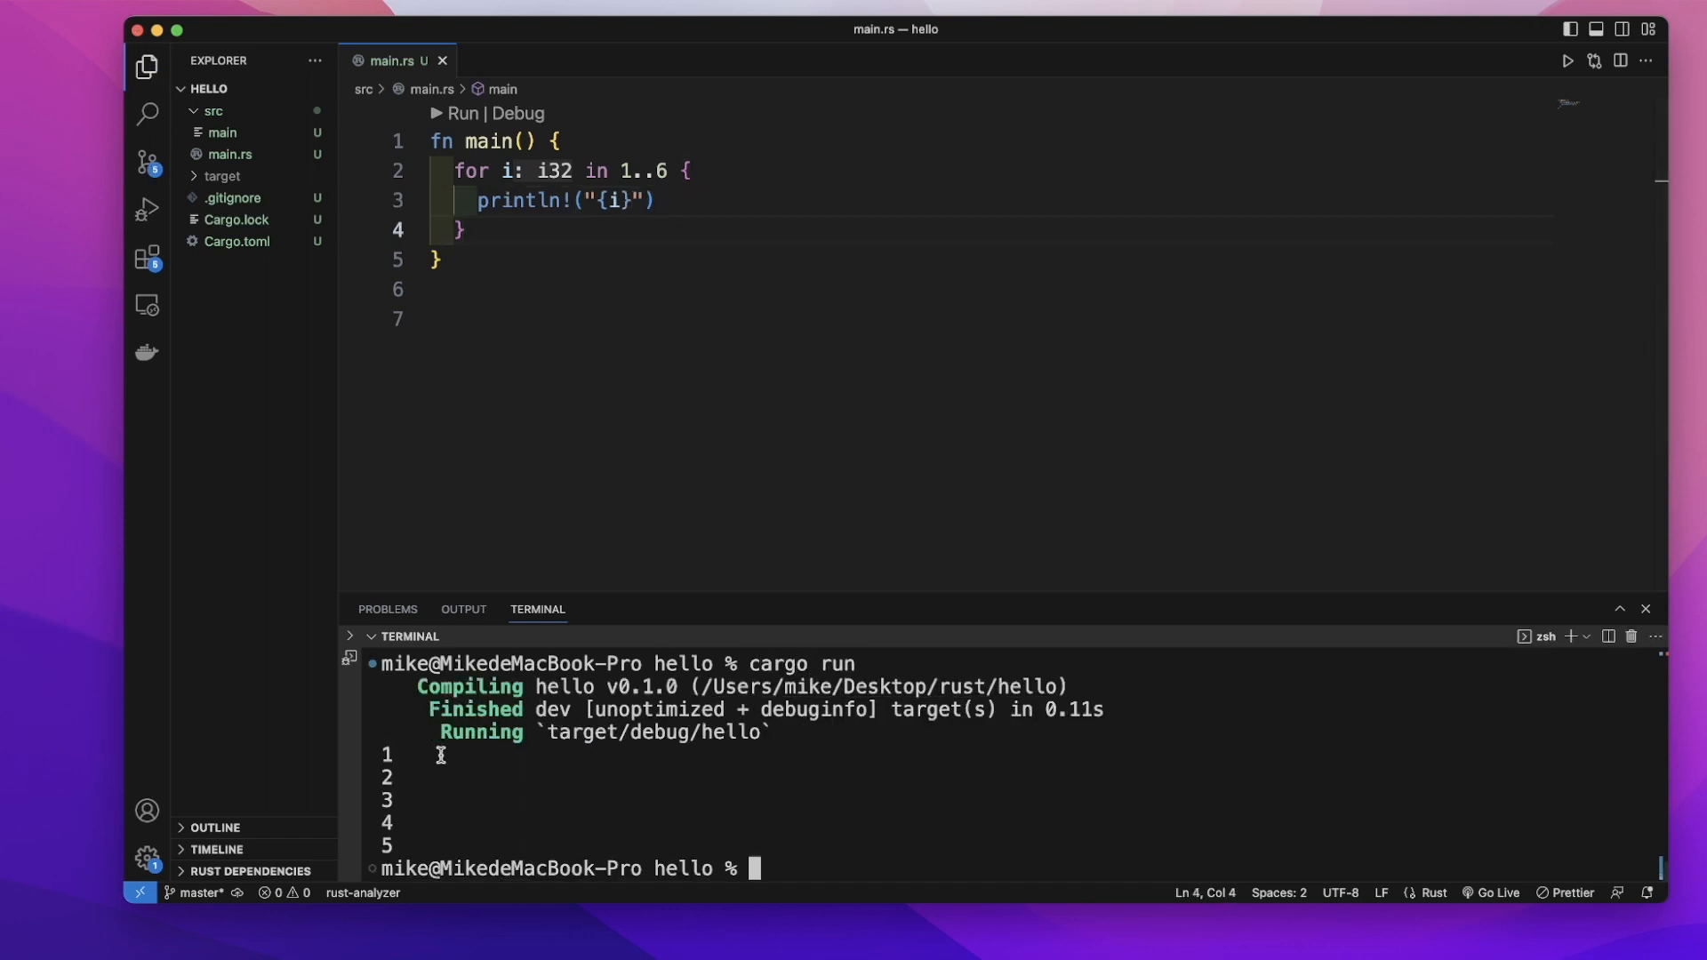
double_click(386, 756)
double_click(386, 777)
left_click(397, 829)
left_click_drag(405, 847, 390, 774)
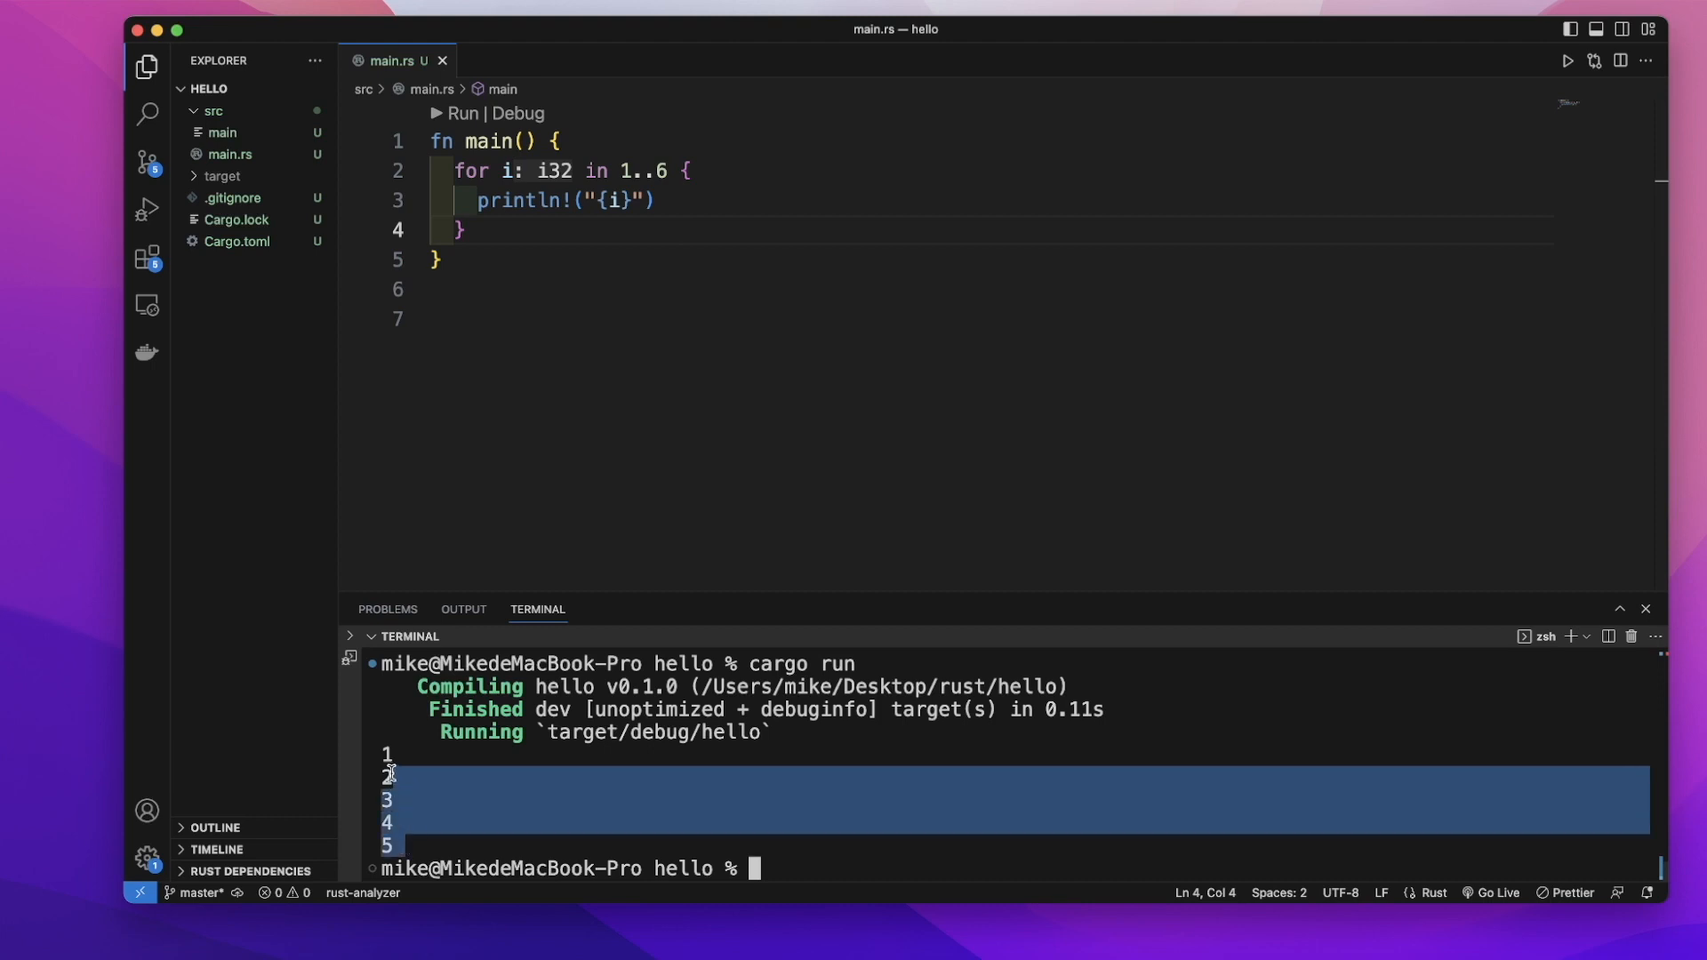
Point out the range 1..6, then select the old for loop for replacement.
left_click_drag(666, 170, 619, 171)
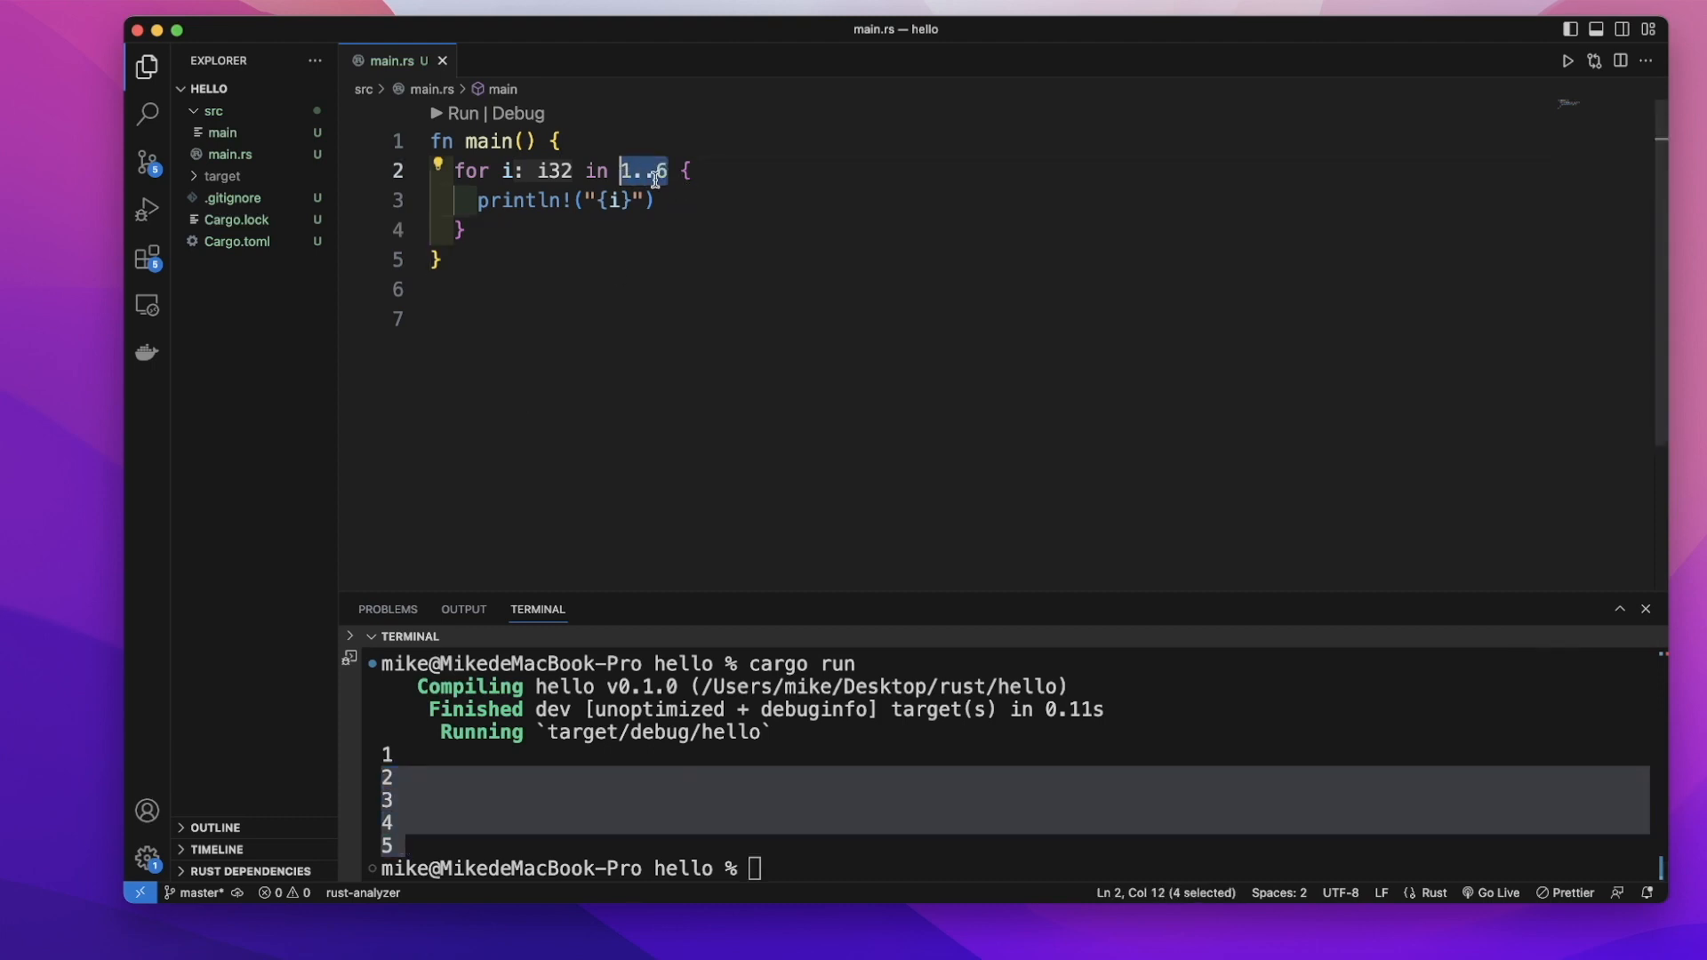
left_click(547, 245)
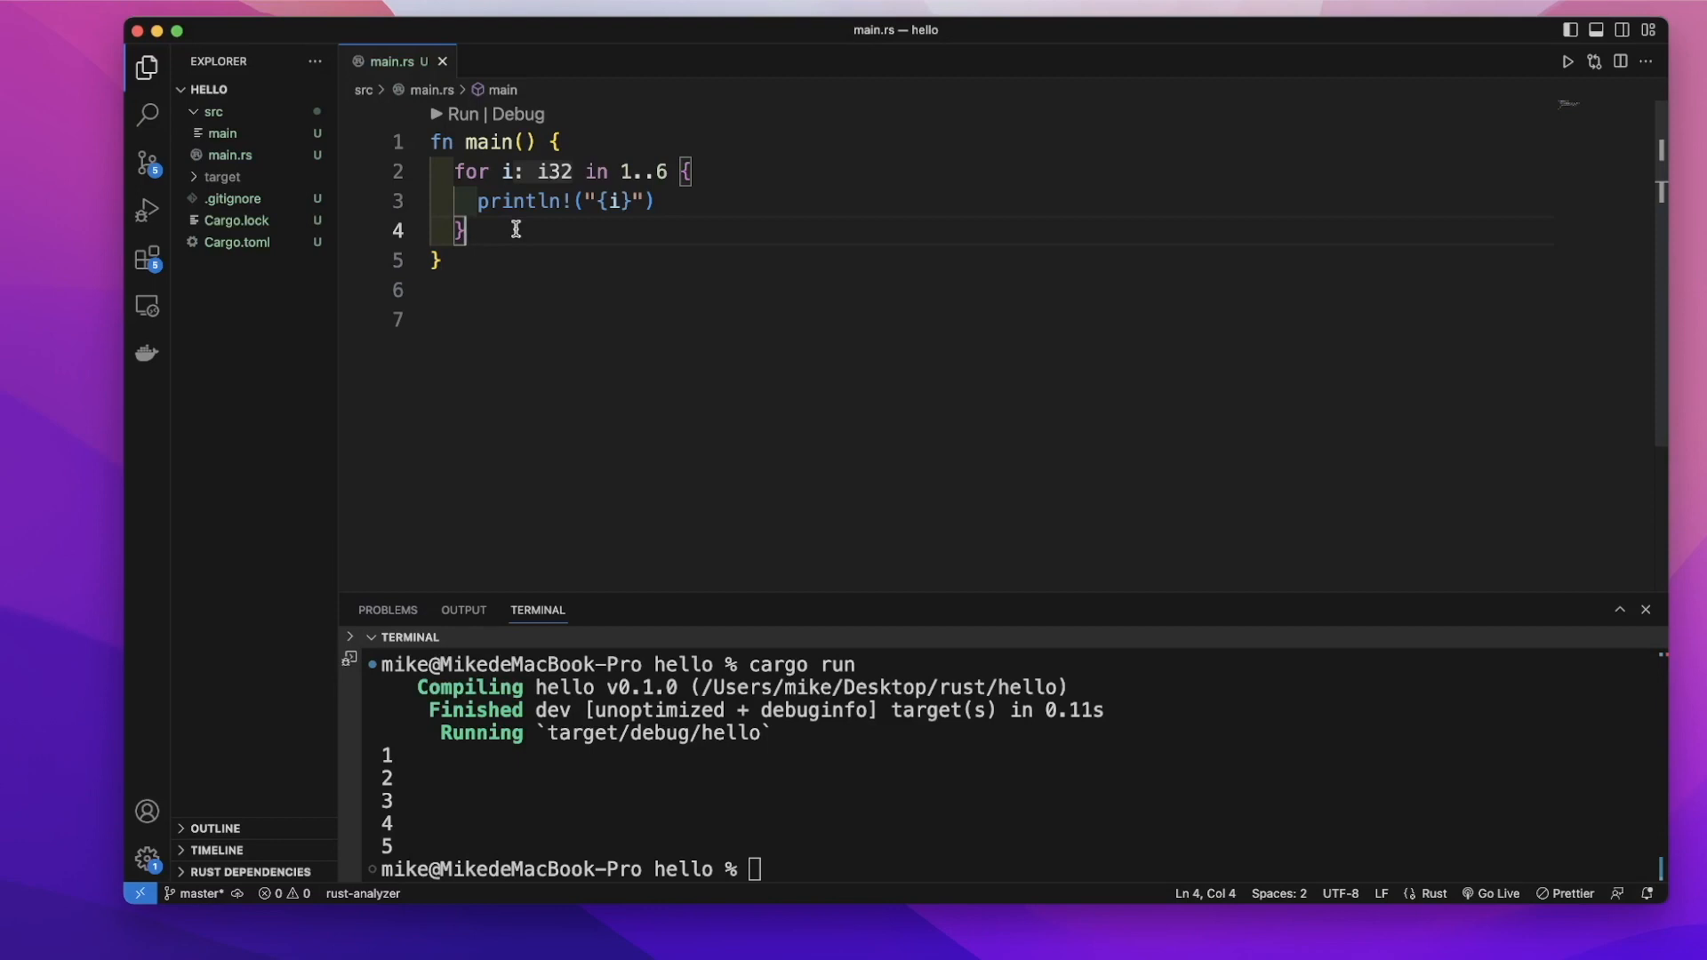
left_click_drag(515, 229, 455, 171)
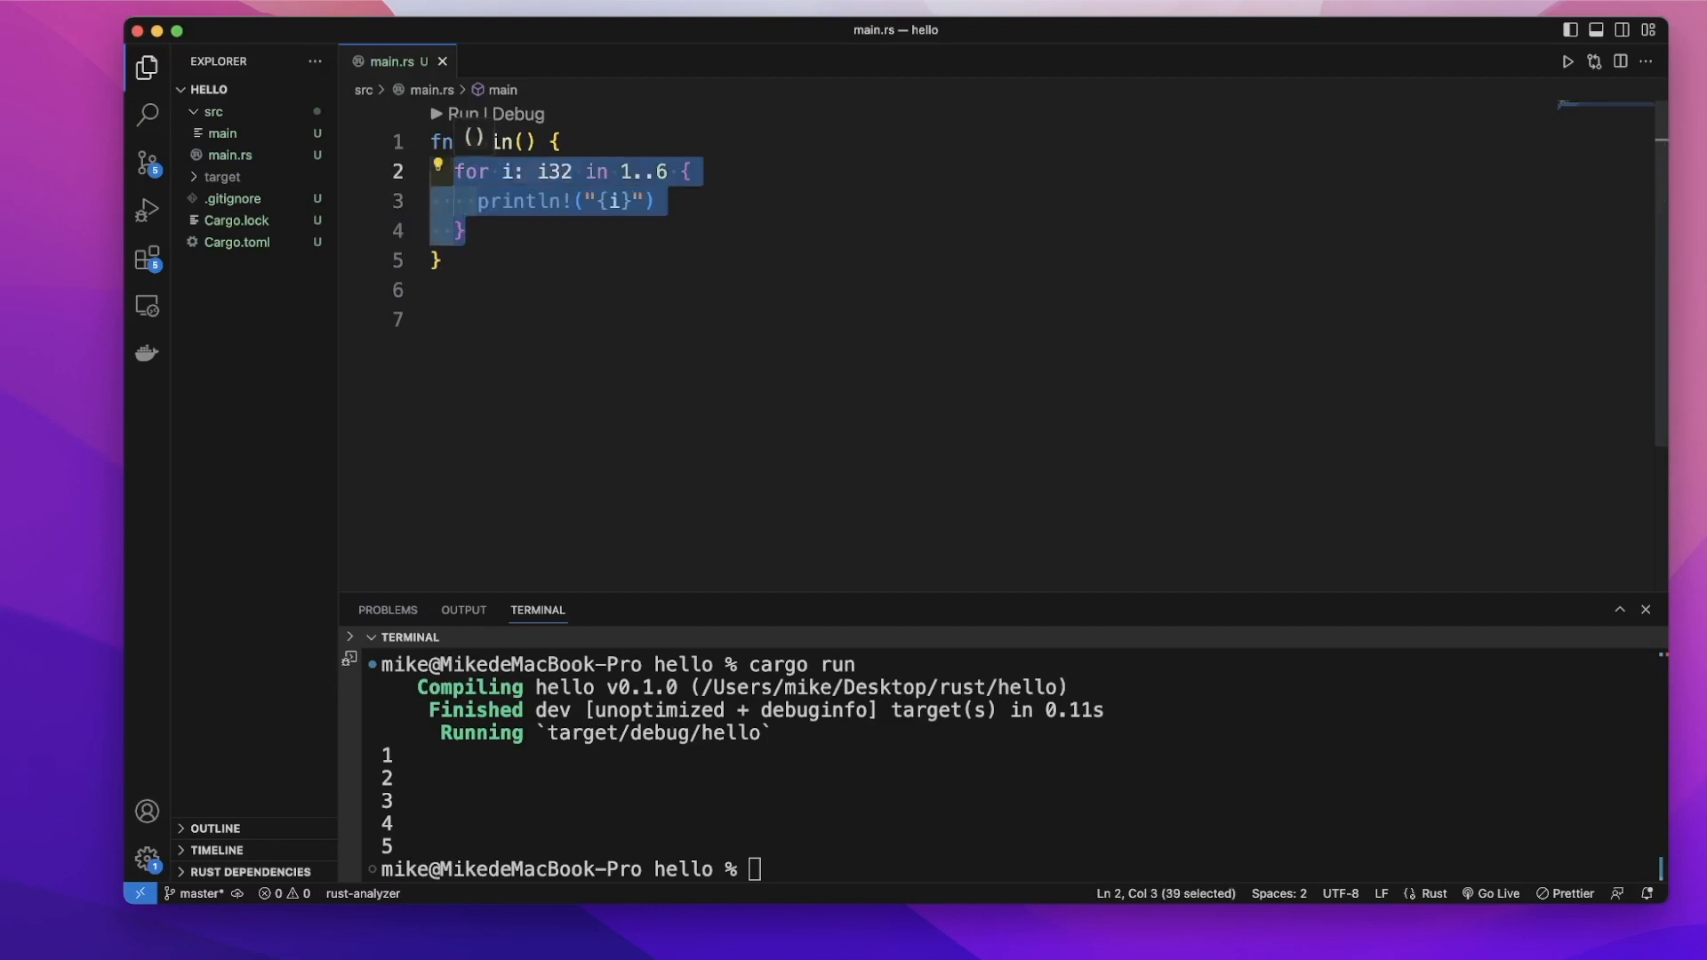
type("let a ")
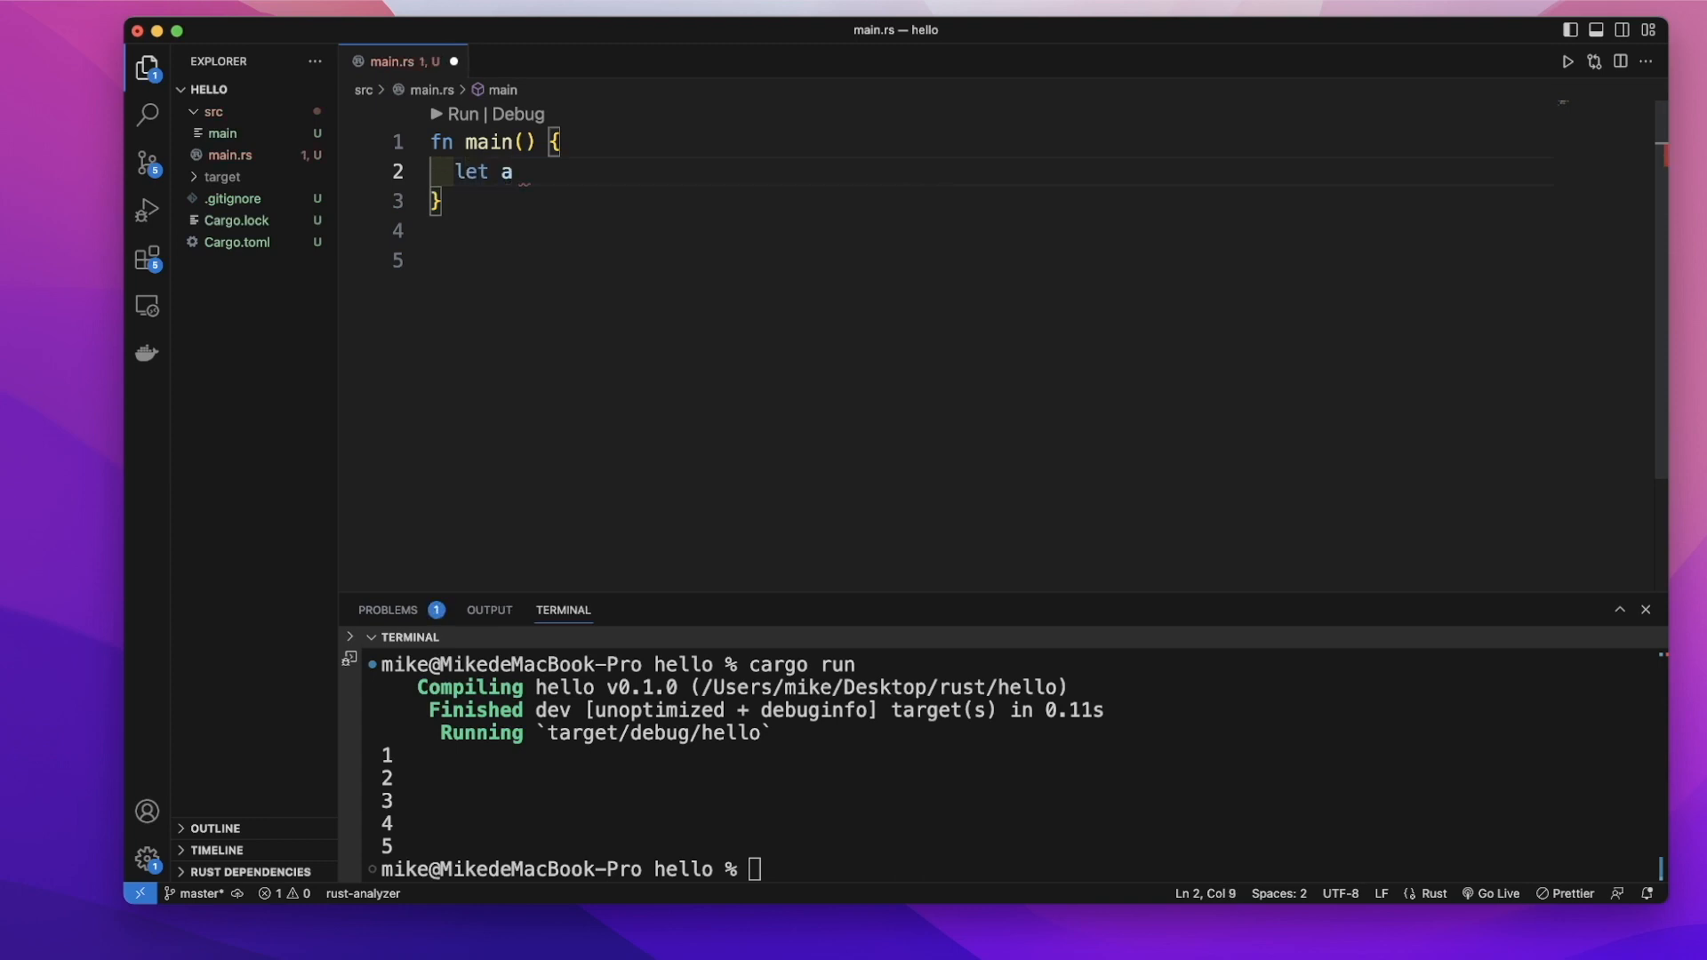
type("= [")
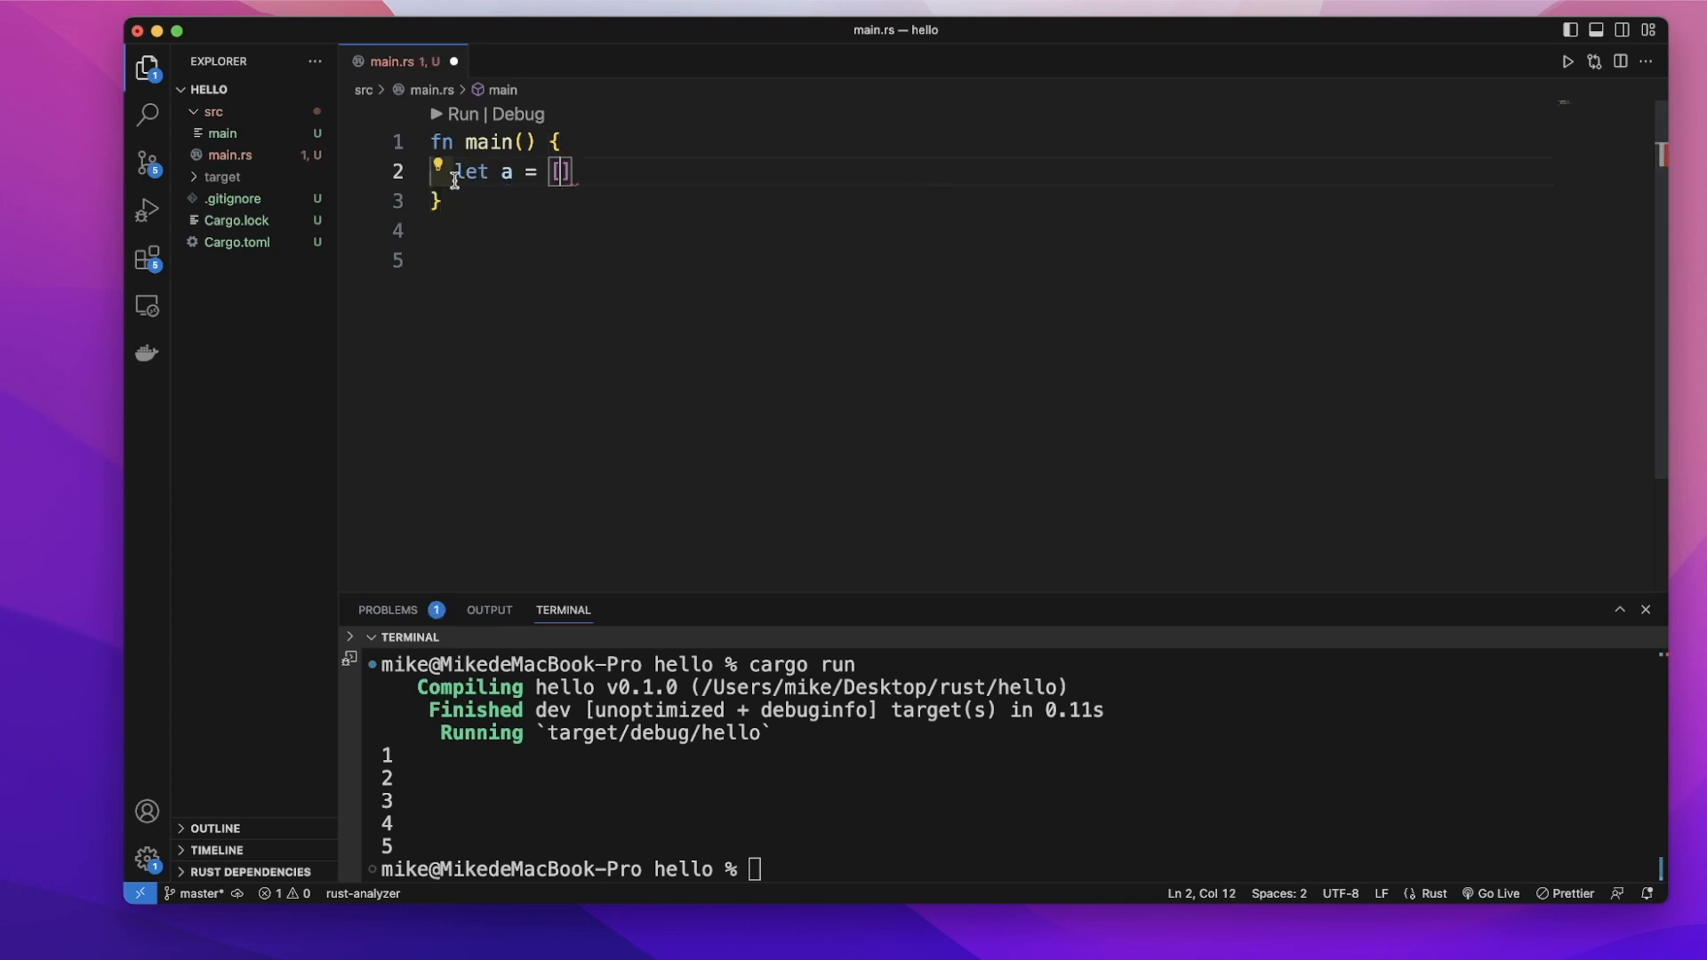
type("\"")
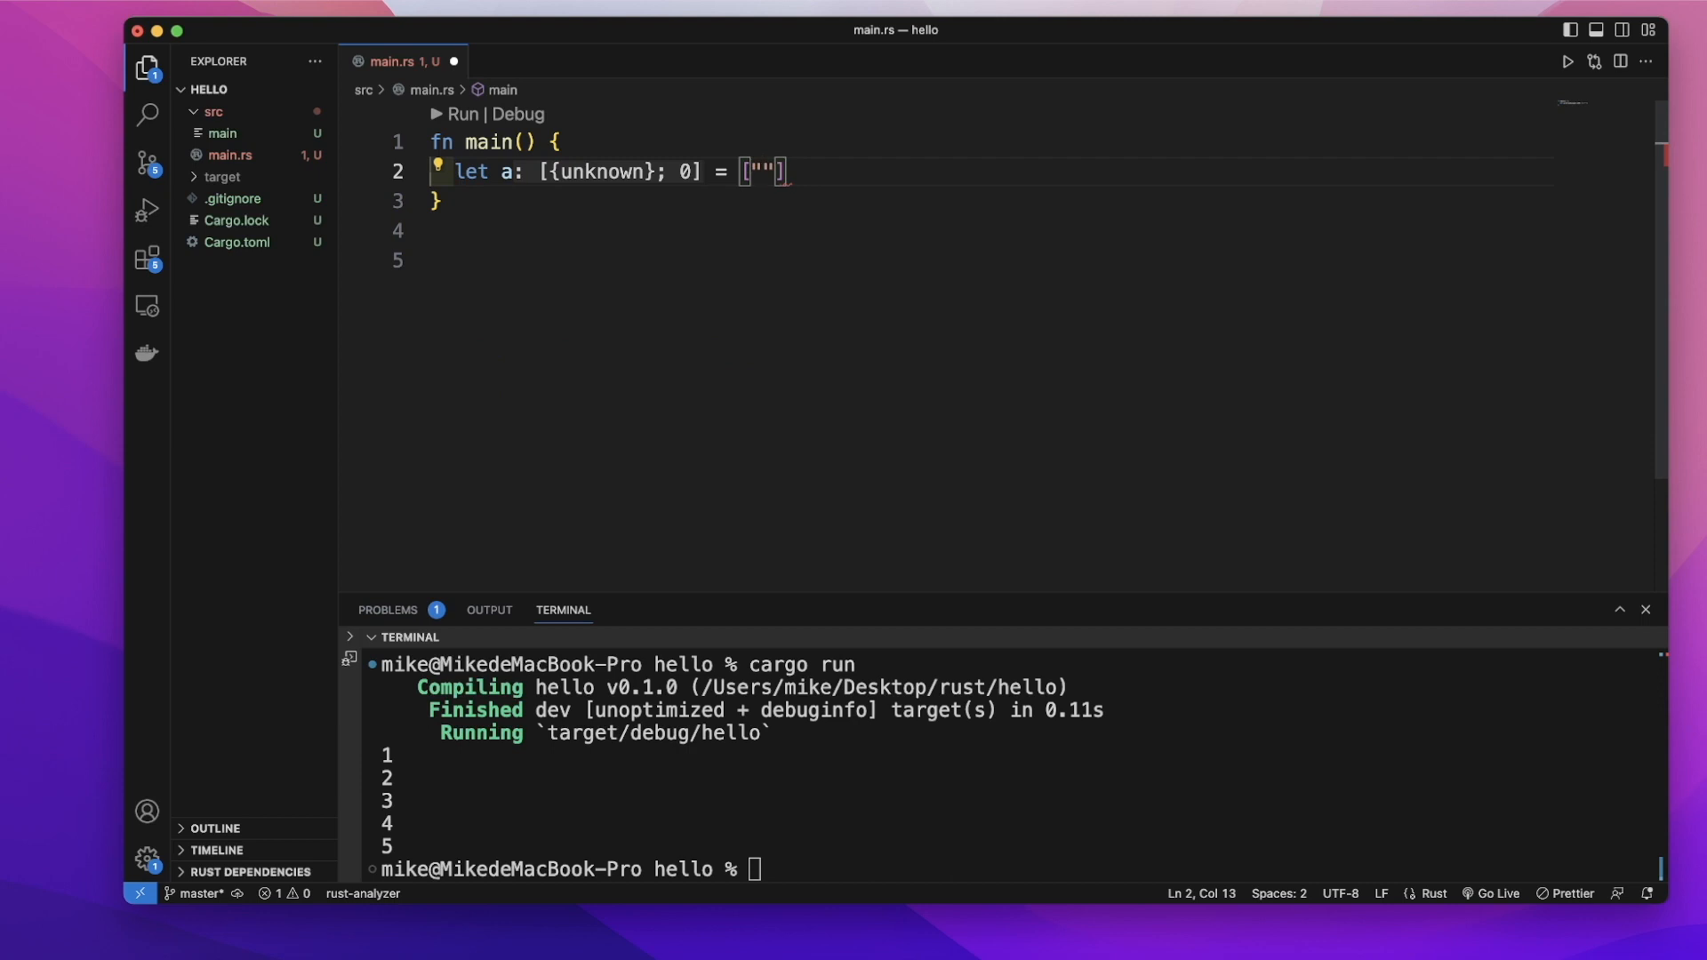
type("jim")
Declare let a = ["jim", "tom", "joe"]; in place of the counting loop.
key("Right")
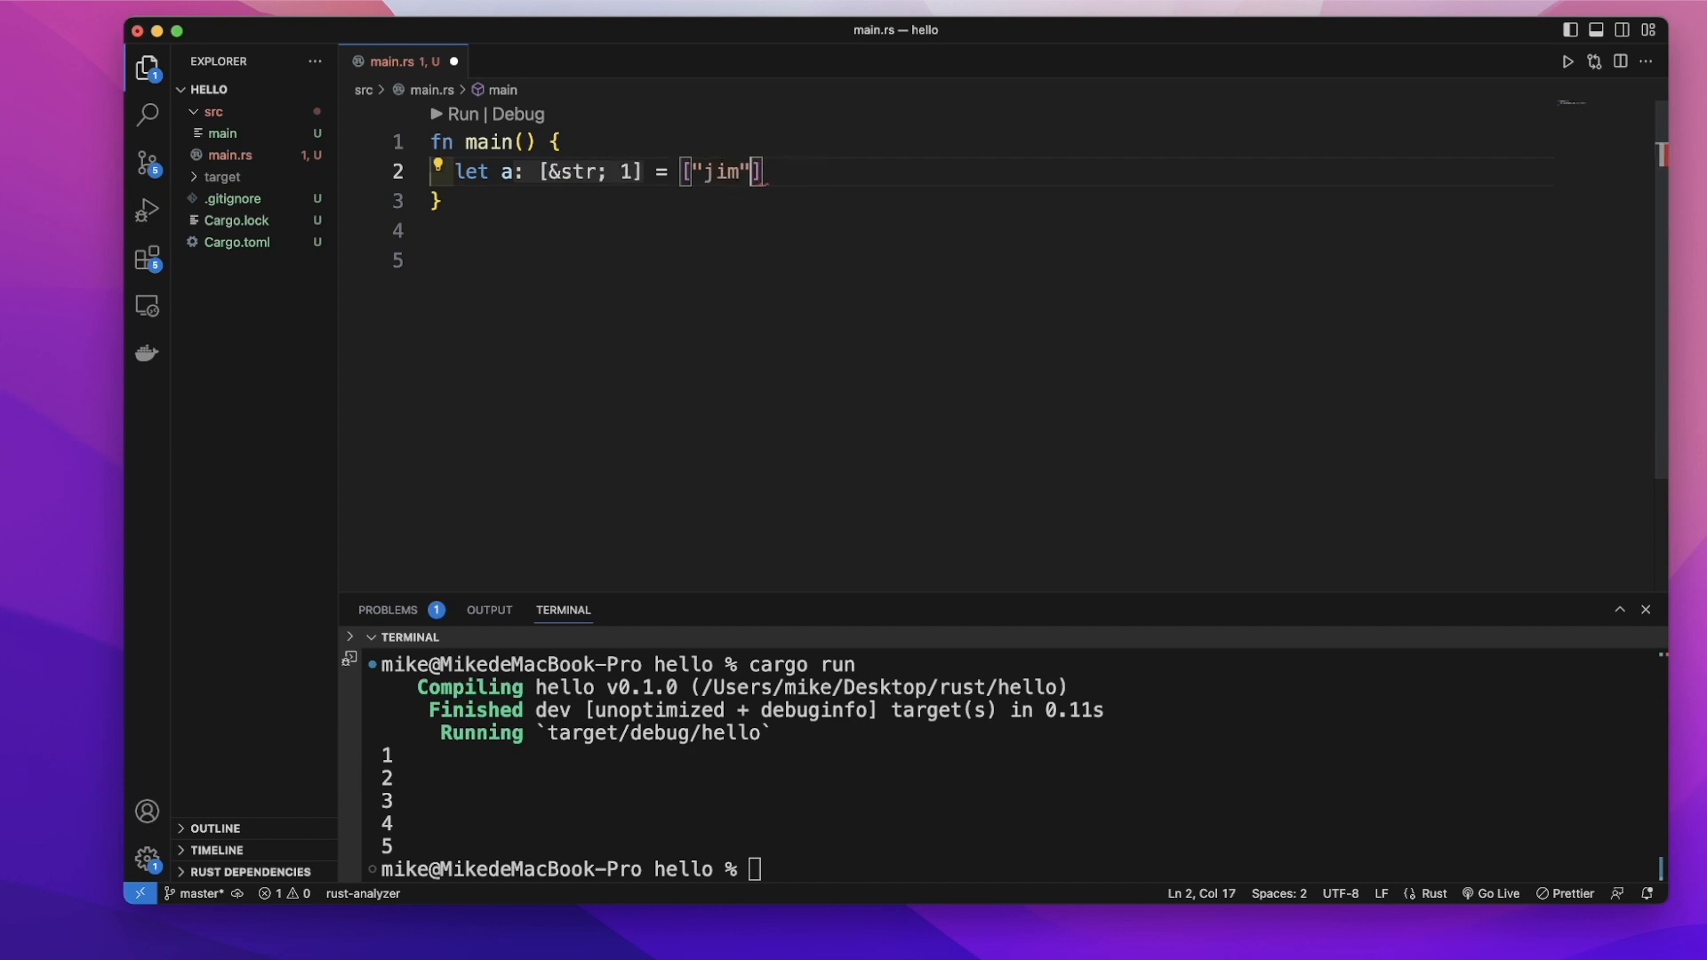
type(", \"")
type("tom\"")
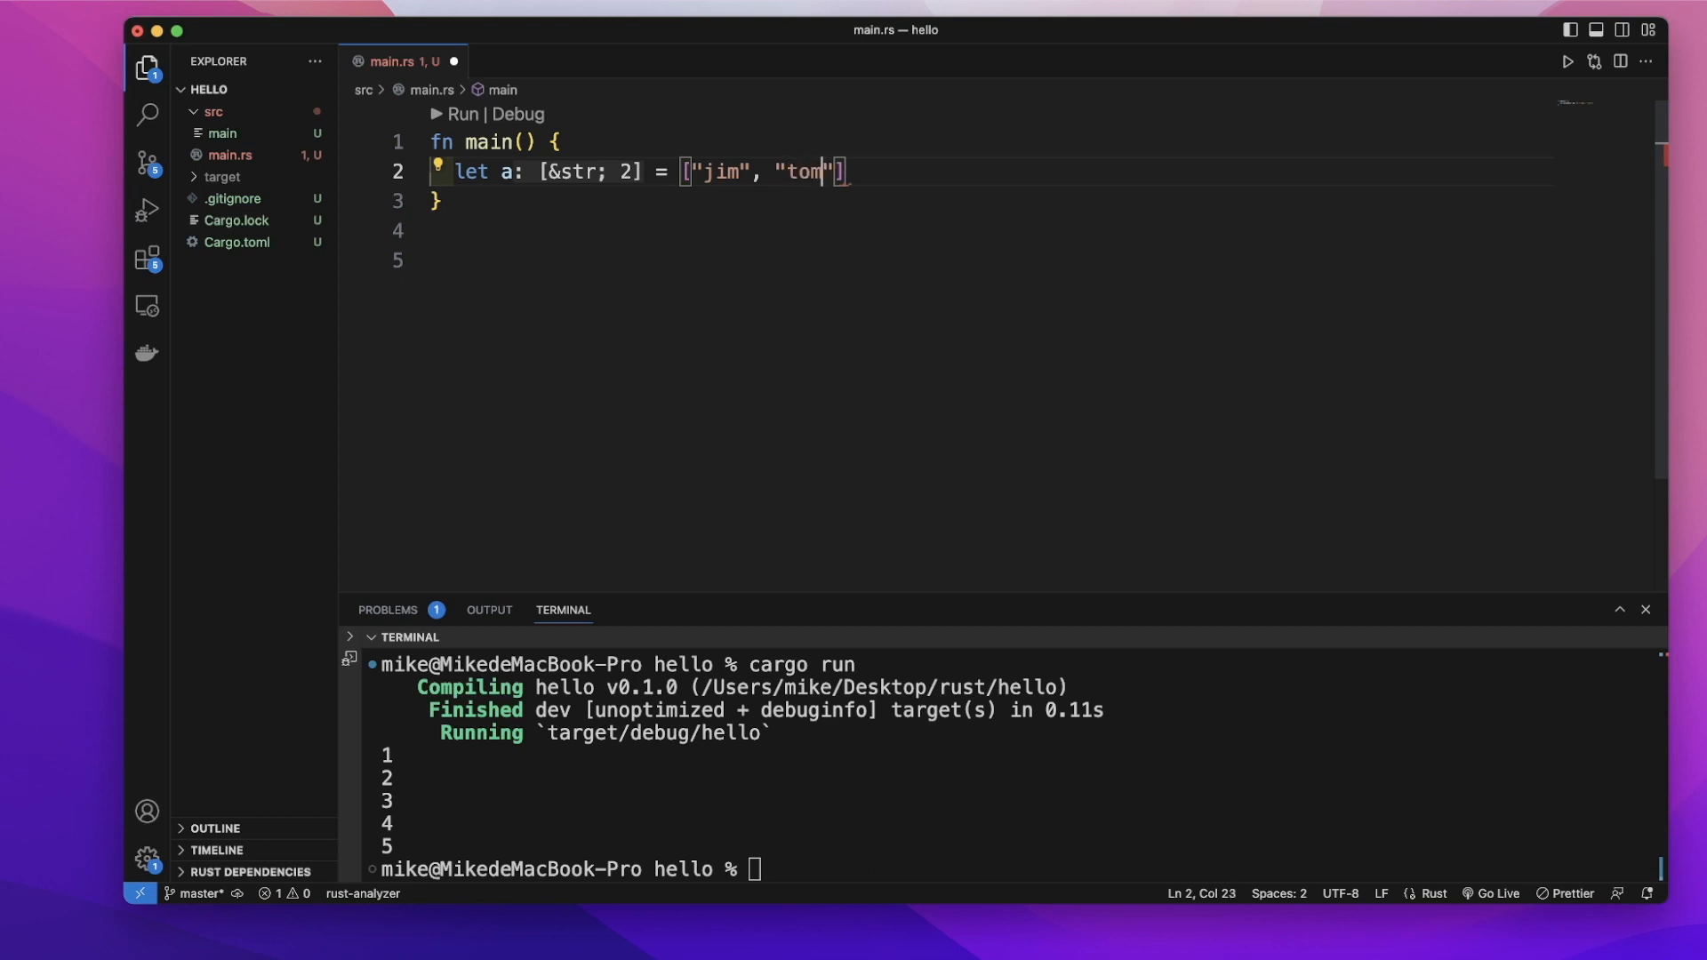
type(", \"")
type("joe")
key("Right")
key("Right")
type(";")
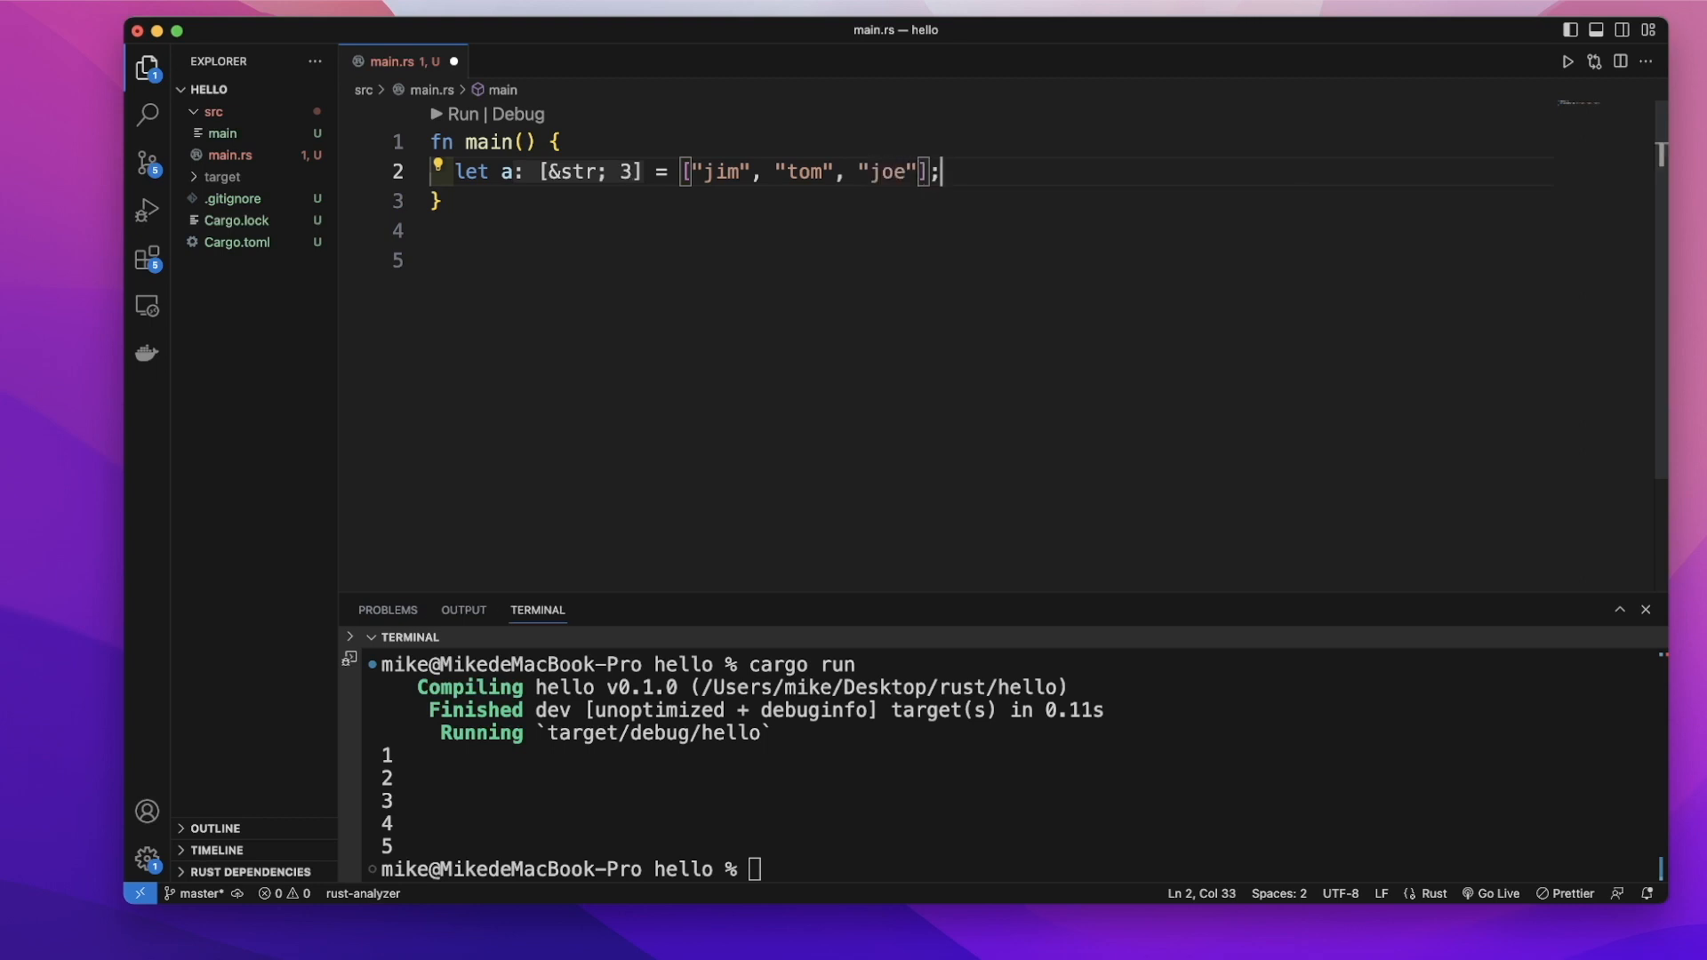
key("Return")
type("for")
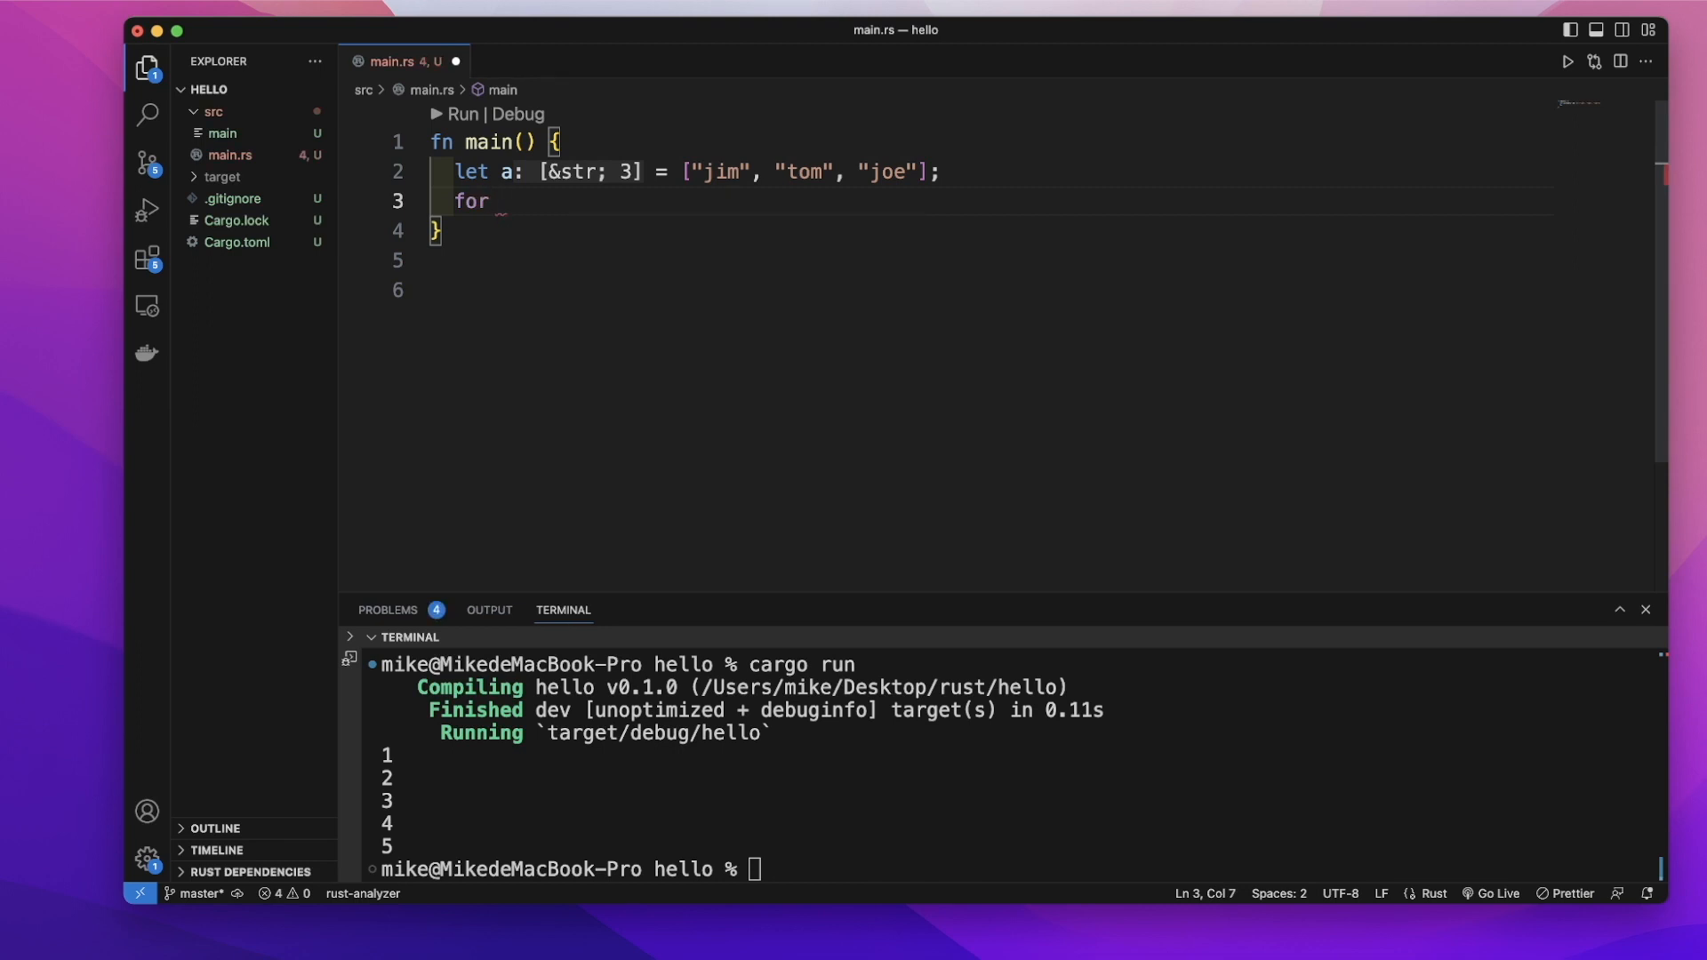
type(" name ")
type("in ")
type("a {")
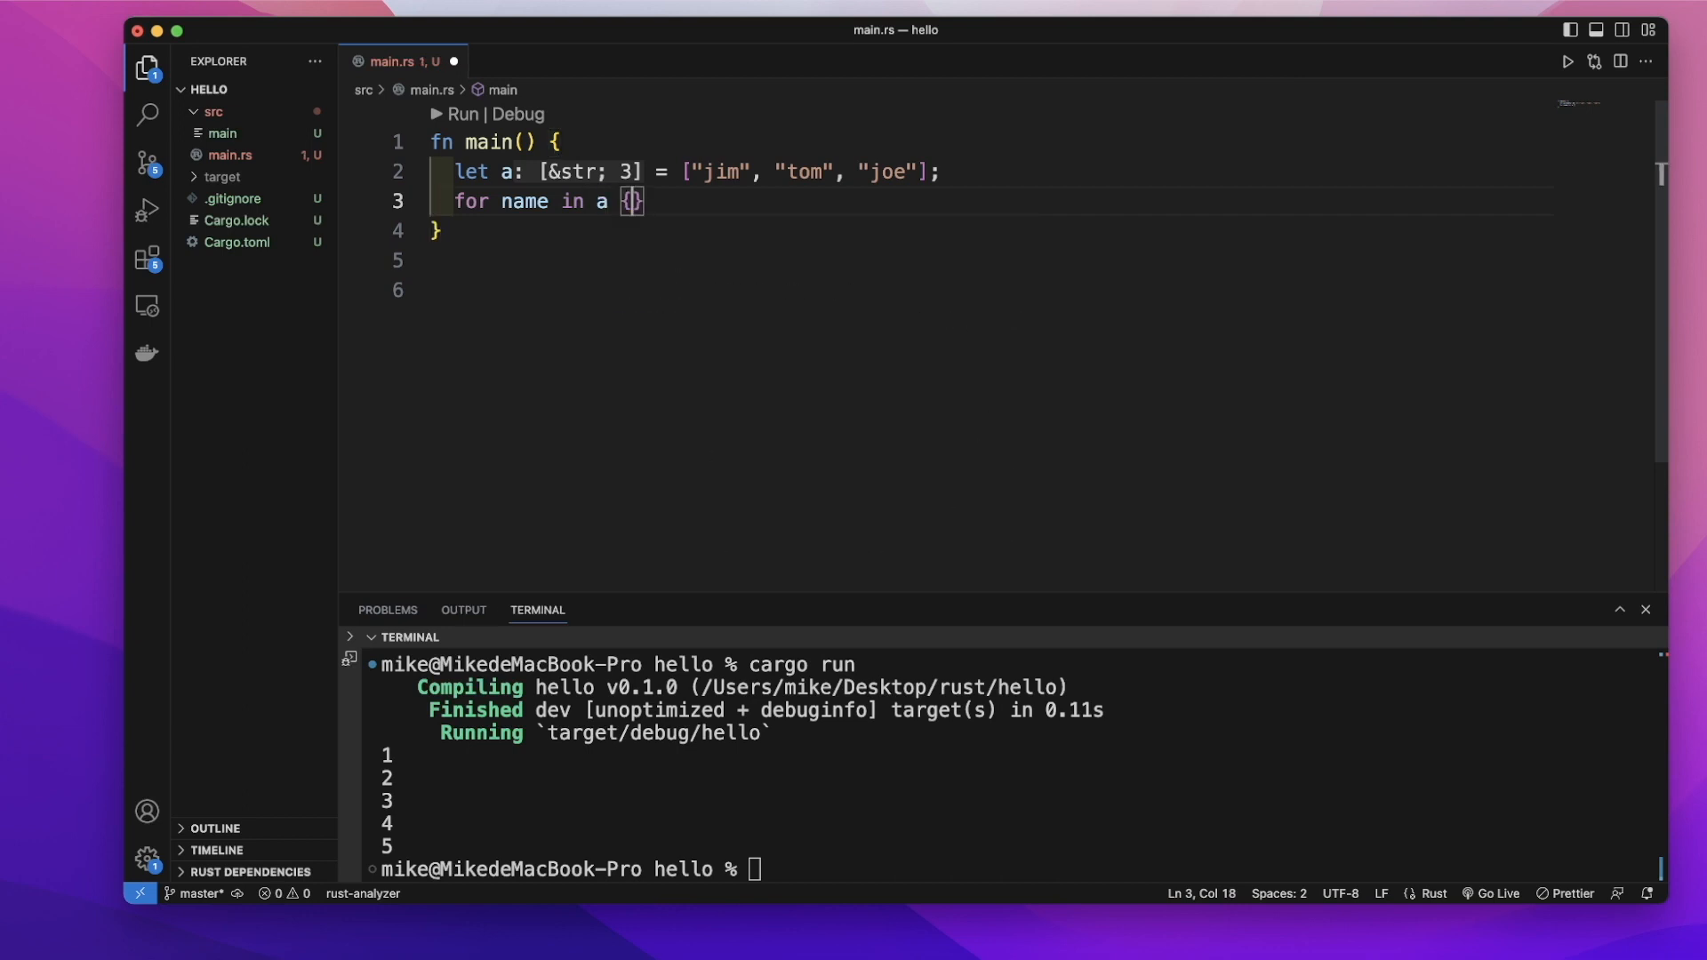
Write for name in a { println!("{name}"); } below the array.
key("Return")
type("pring")
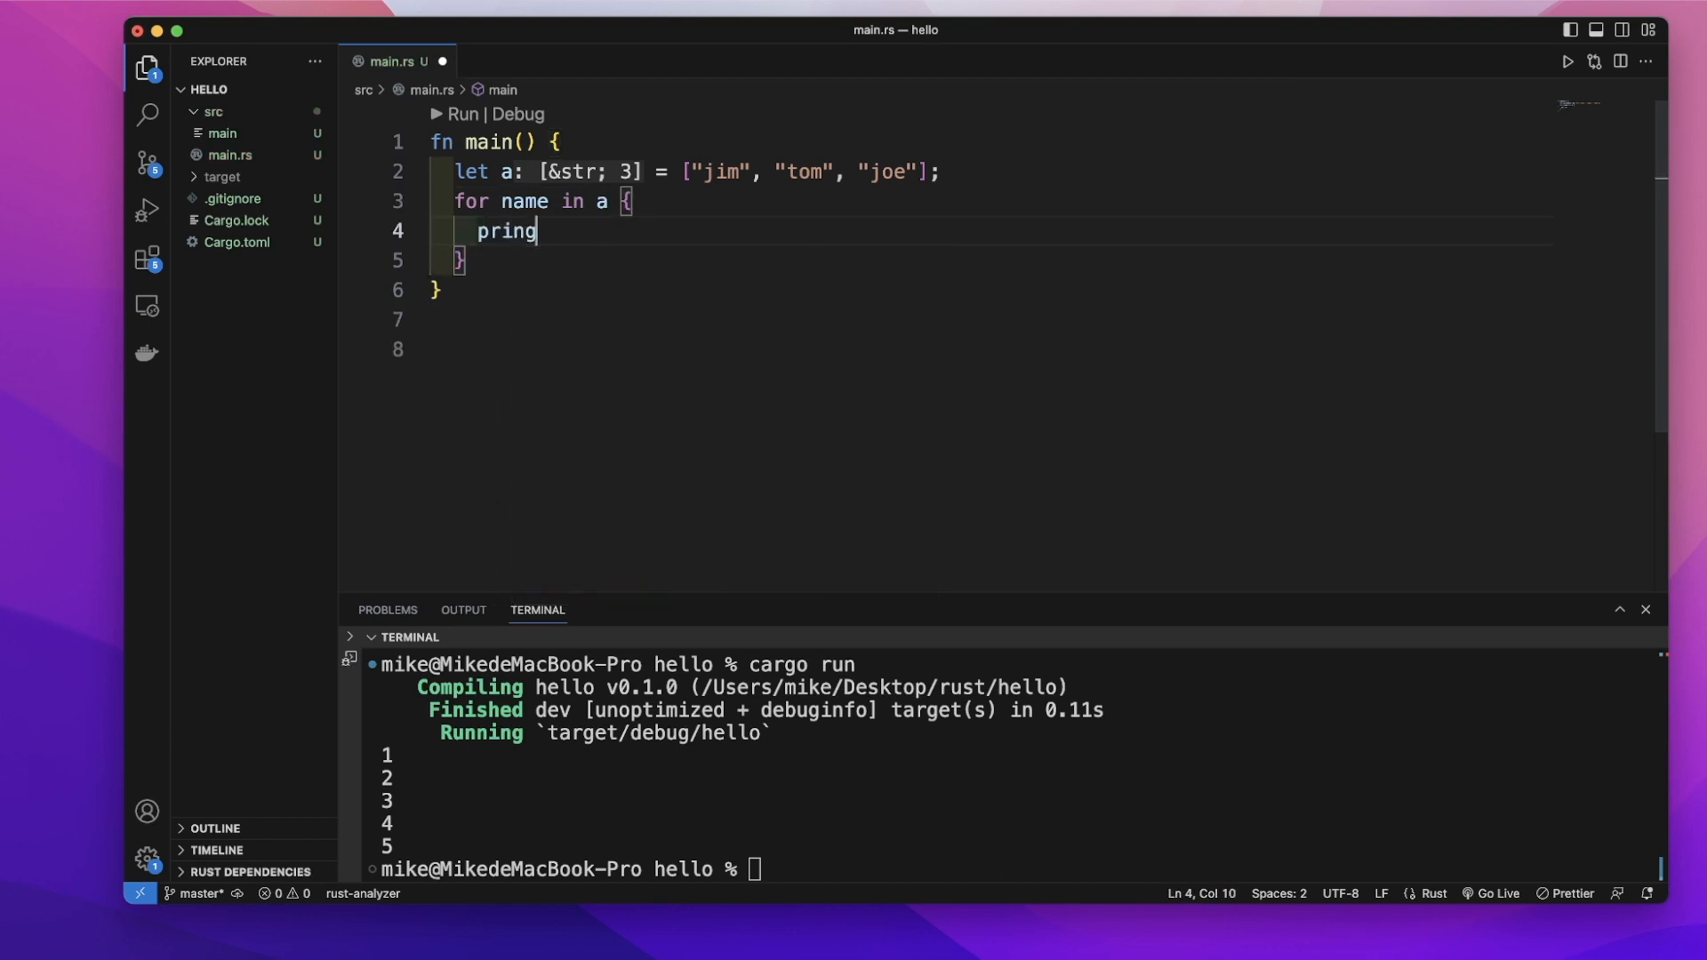
key("BackSpace")
type("t")
key("Down")
key("Return")
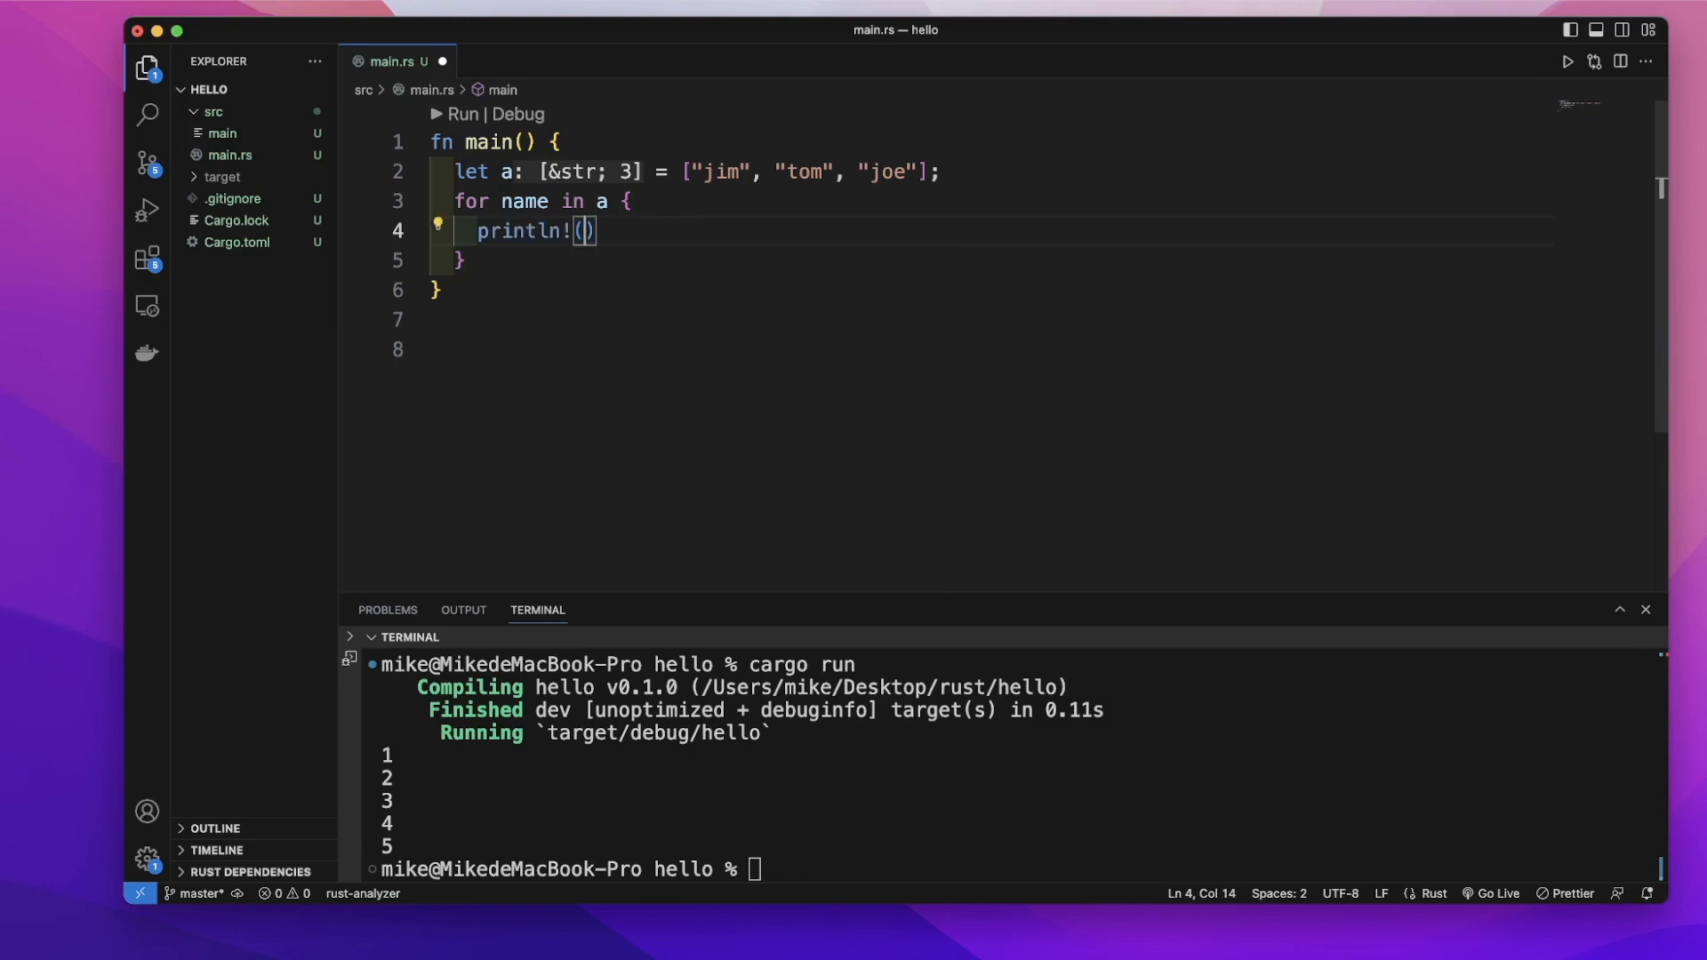
type("\"{name")
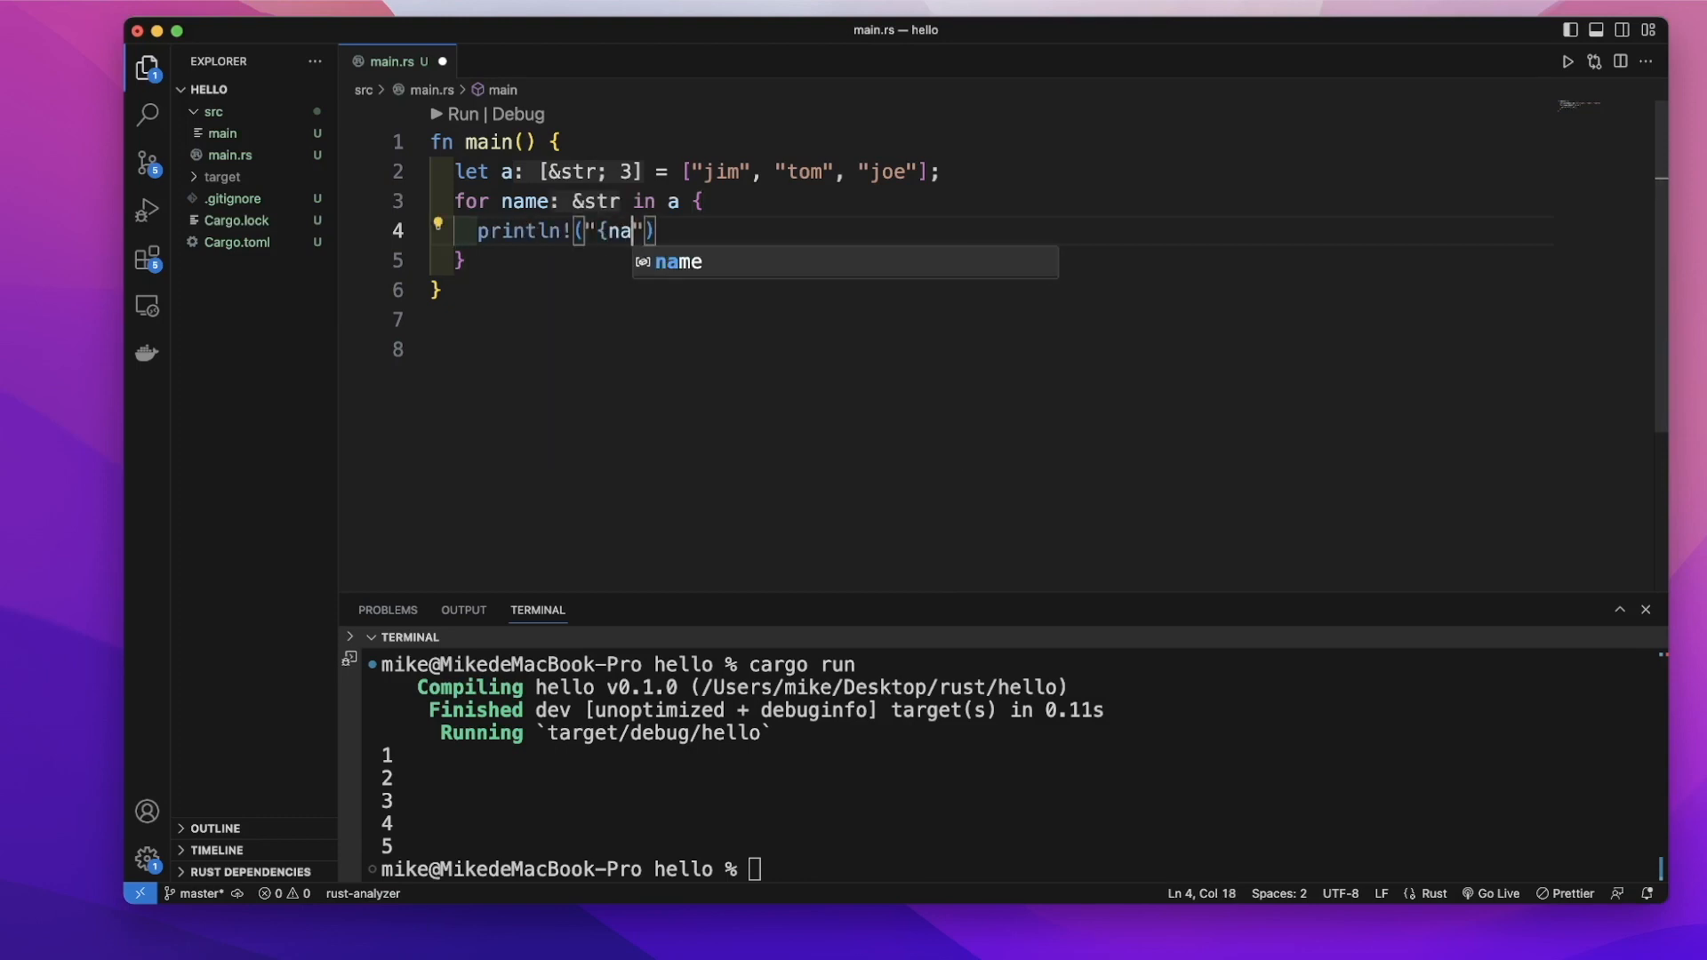
type("}")
key("Right")
key("Right")
type(";")
Save main.rs and move to the terminal.
left_click(636, 292)
key("super+s")
left_click_drag(878, 880, 877, 857)
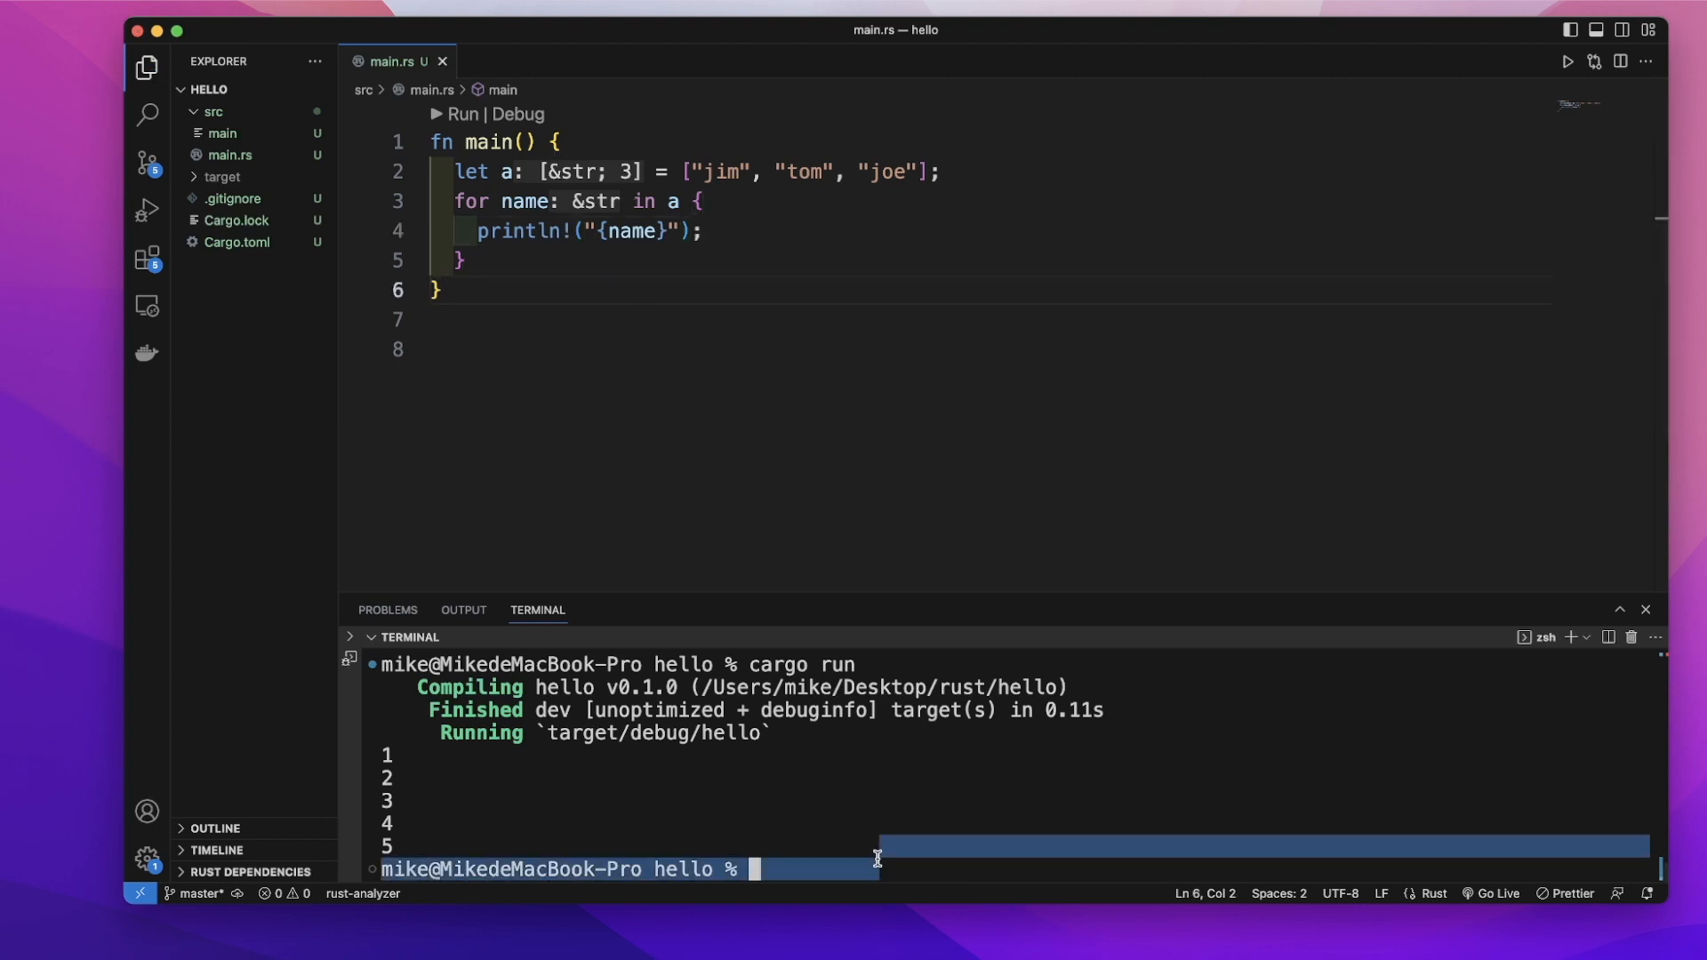
type("cargo")
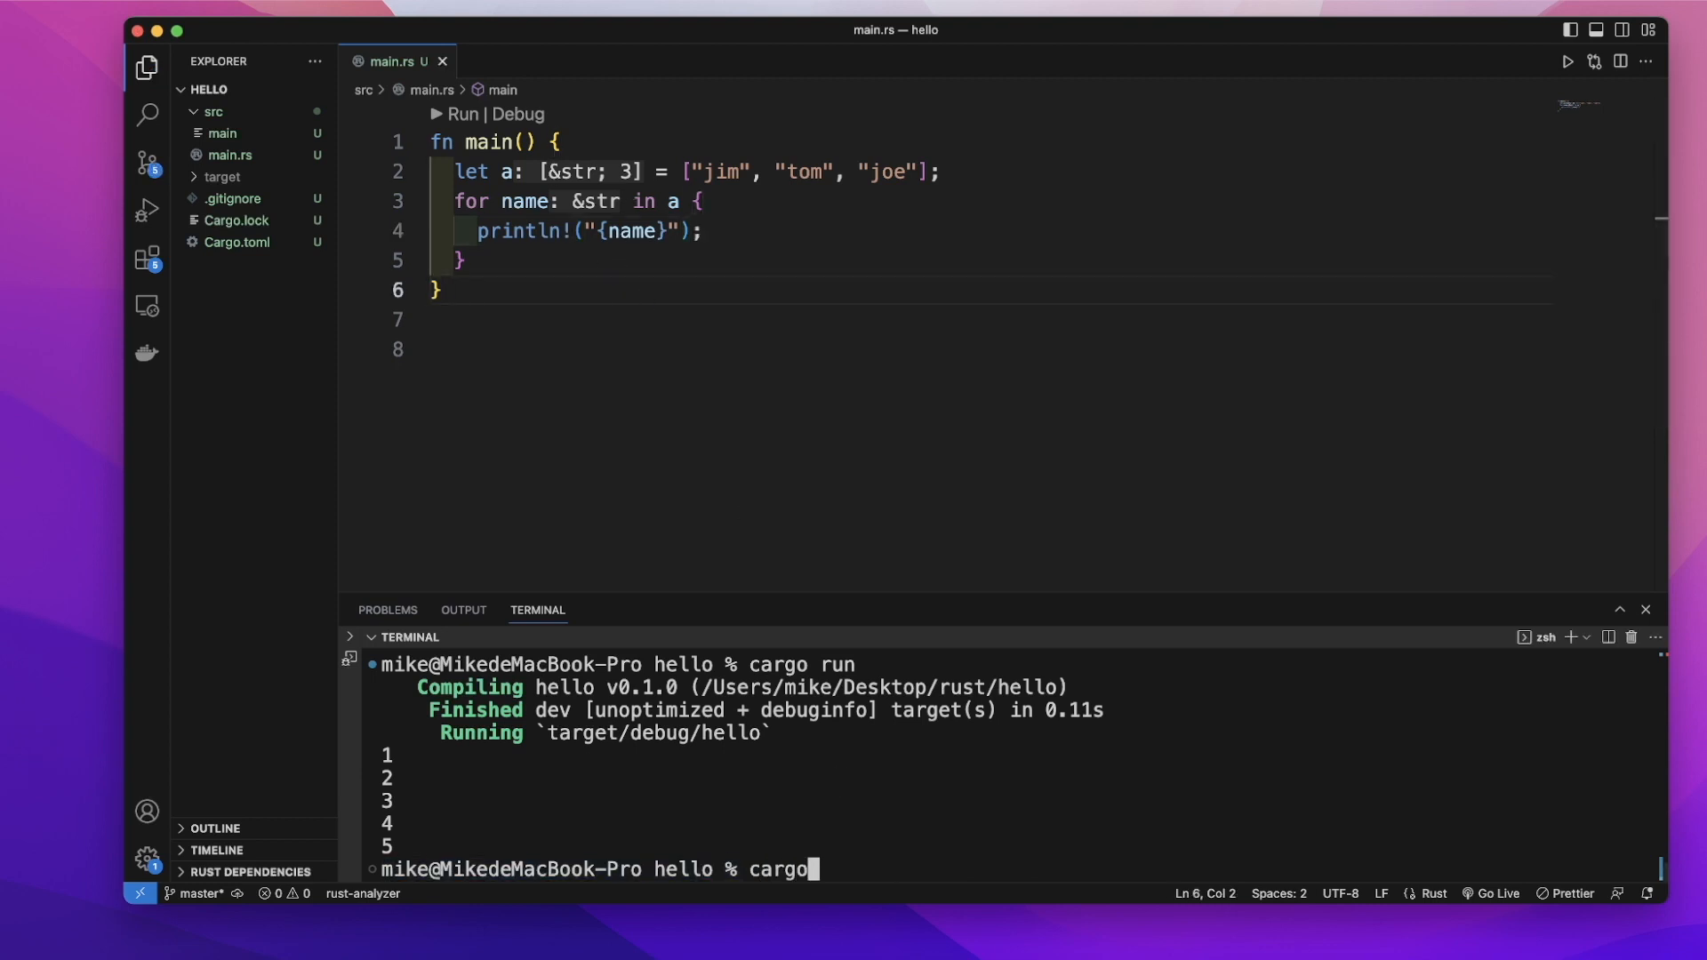
type(" run")
Run cargo run and highlight the printed names jim, tom and joe.
key("Return")
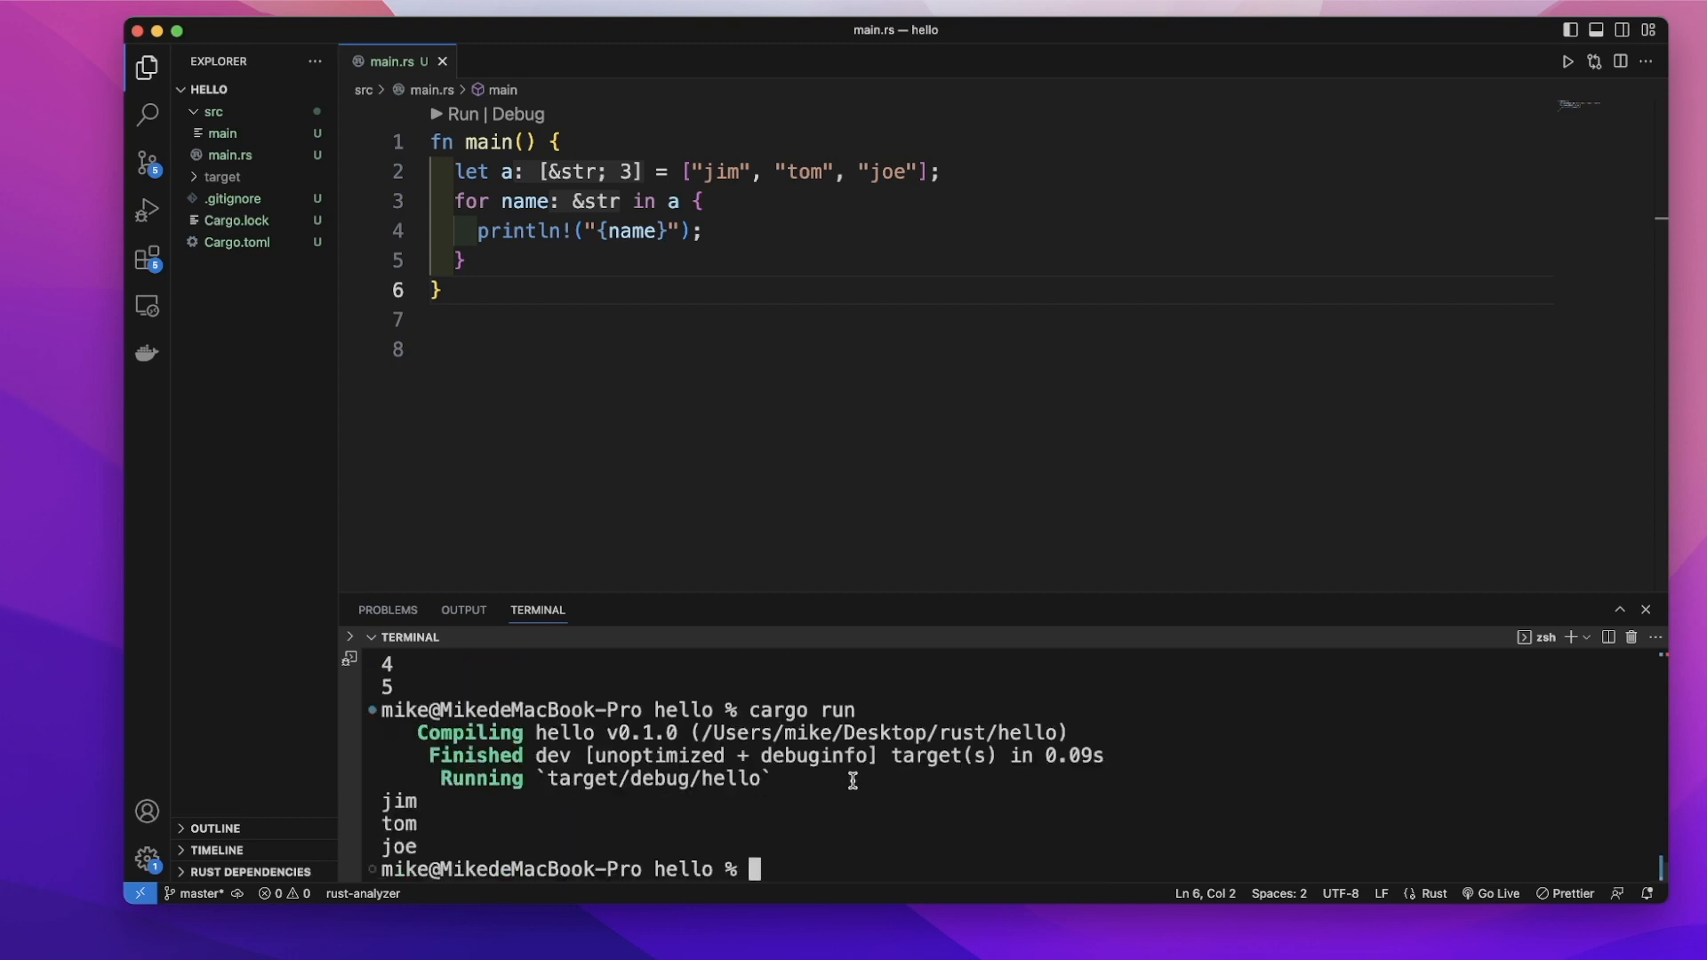
left_click_drag(424, 852, 384, 797)
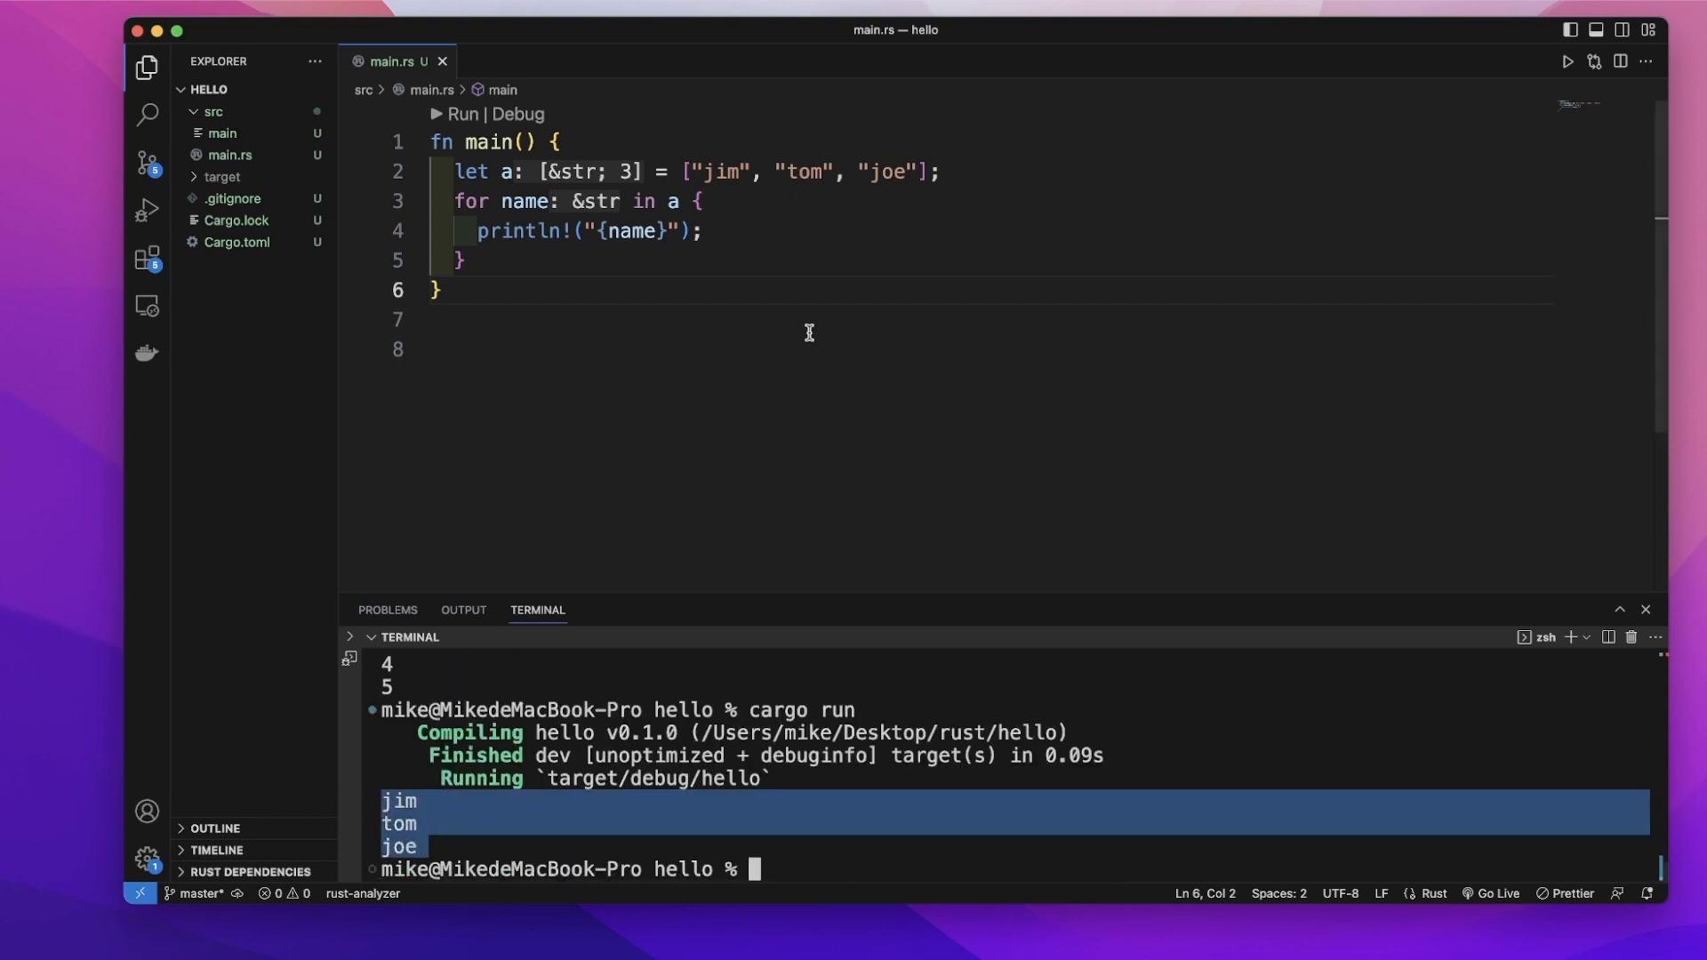
left_click(703, 200)
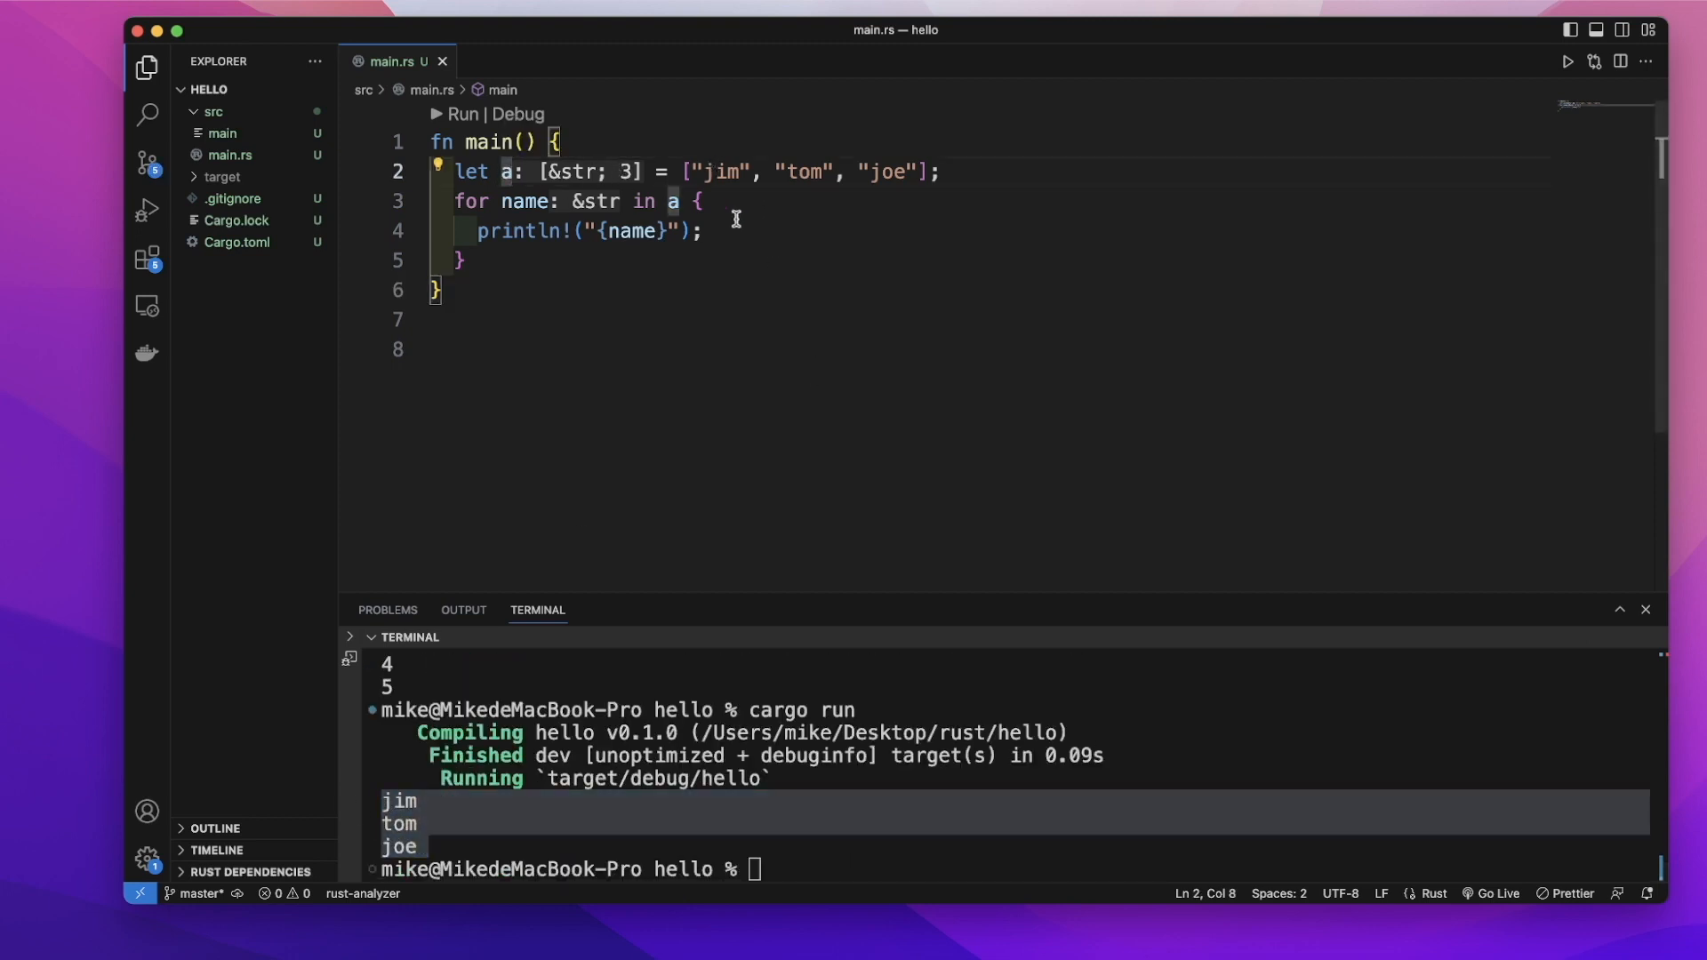
left_click(816, 853)
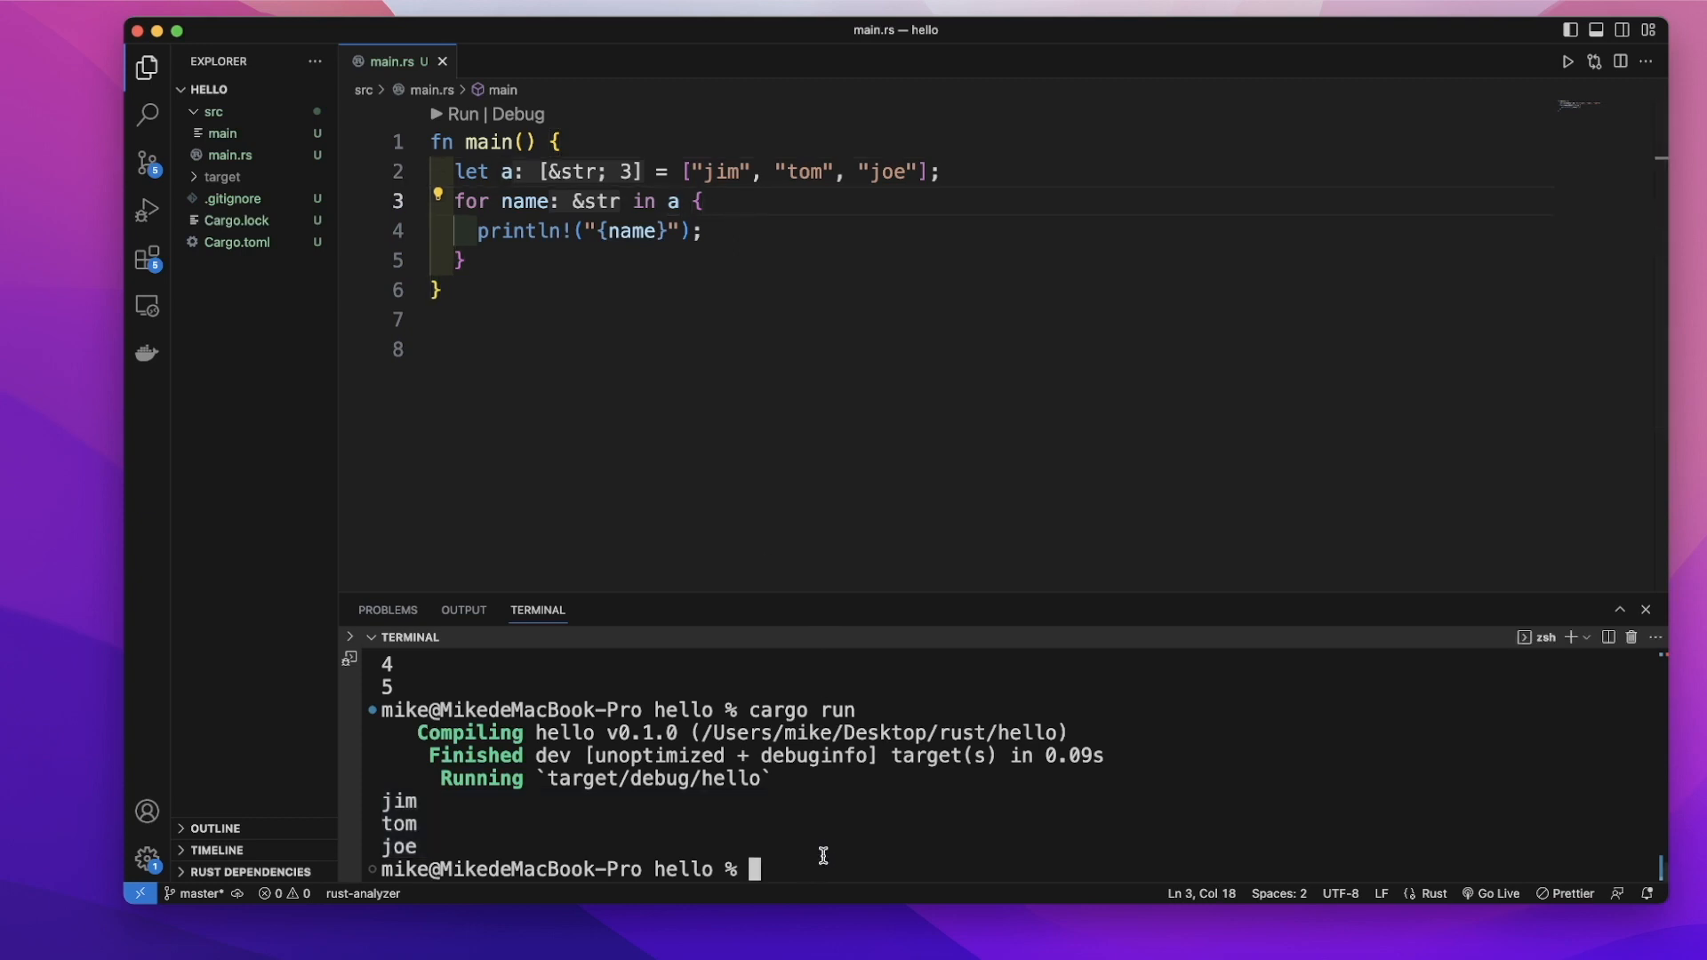